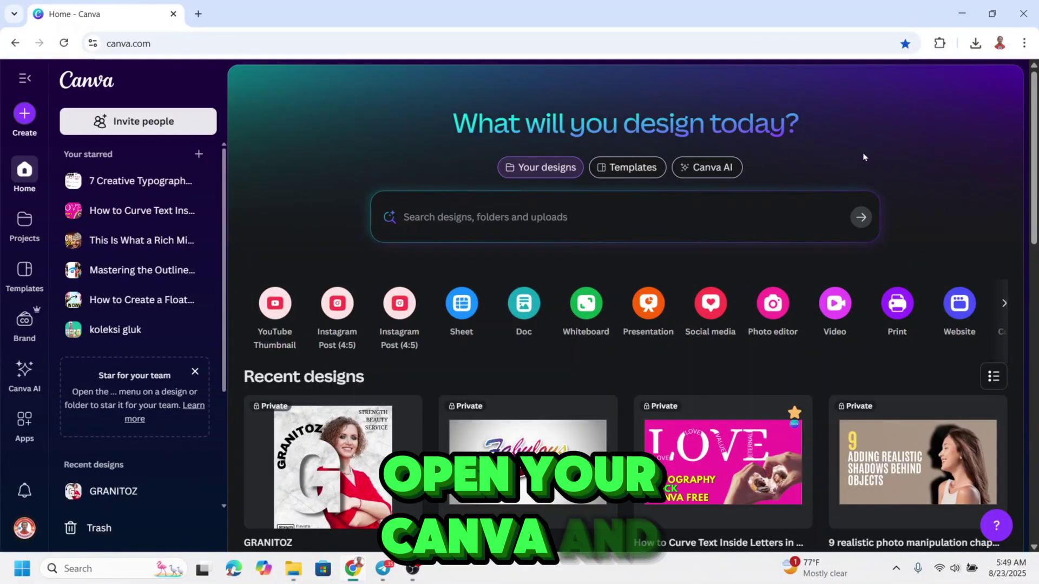
Start a new blank Instagram Post (4:5) design from the Canva home page.
left_click(400, 303)
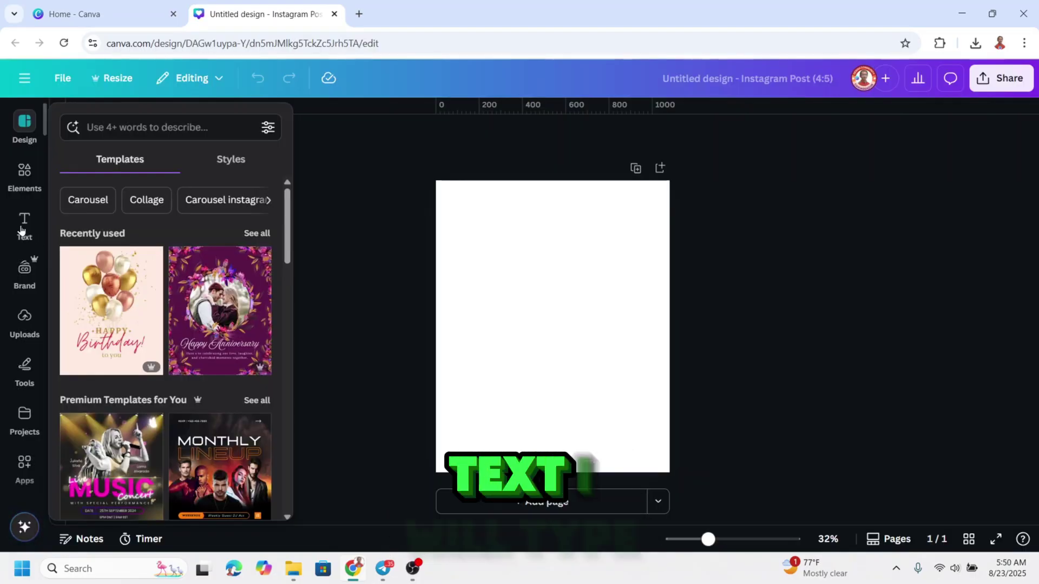
Add a LOVE heading set in the Alice font at regular weight.
left_click(23, 229)
left_click(136, 322)
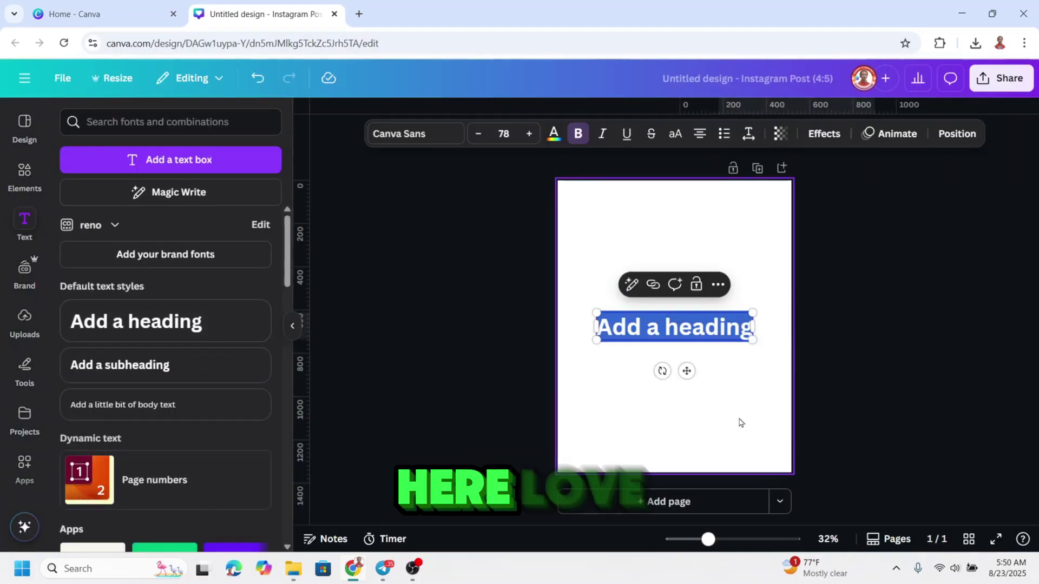
type("LOVE")
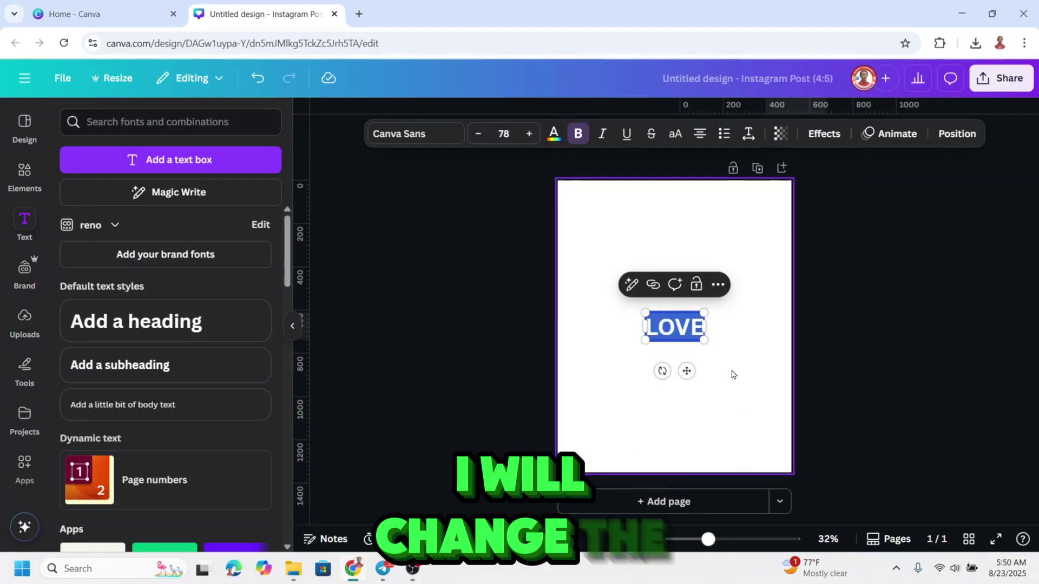
left_click(414, 133)
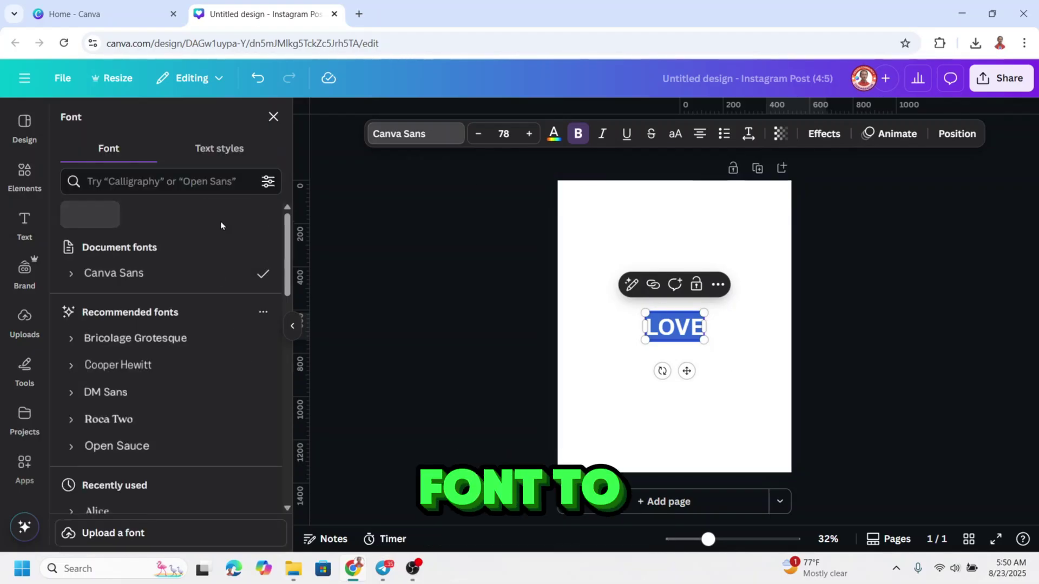
scroll(255, 424, "down", 2)
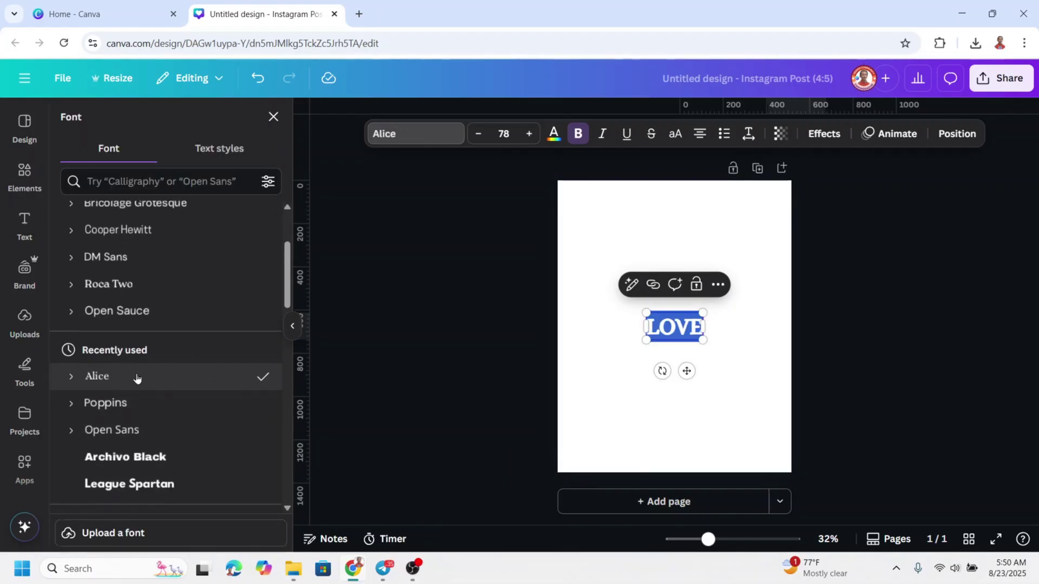
left_click(71, 376)
left_click(115, 406)
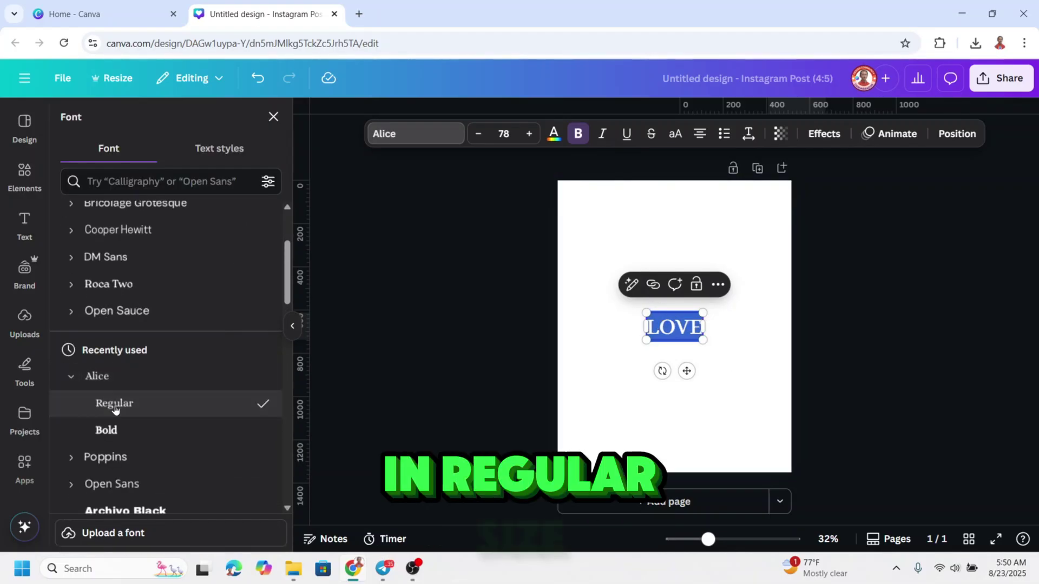
Enlarge LOVE across the page and colour it pink with a custom picker.
left_click_drag(703, 312, 768, 276)
left_click_drag(643, 343, 578, 371)
left_click(742, 382)
left_click(682, 325)
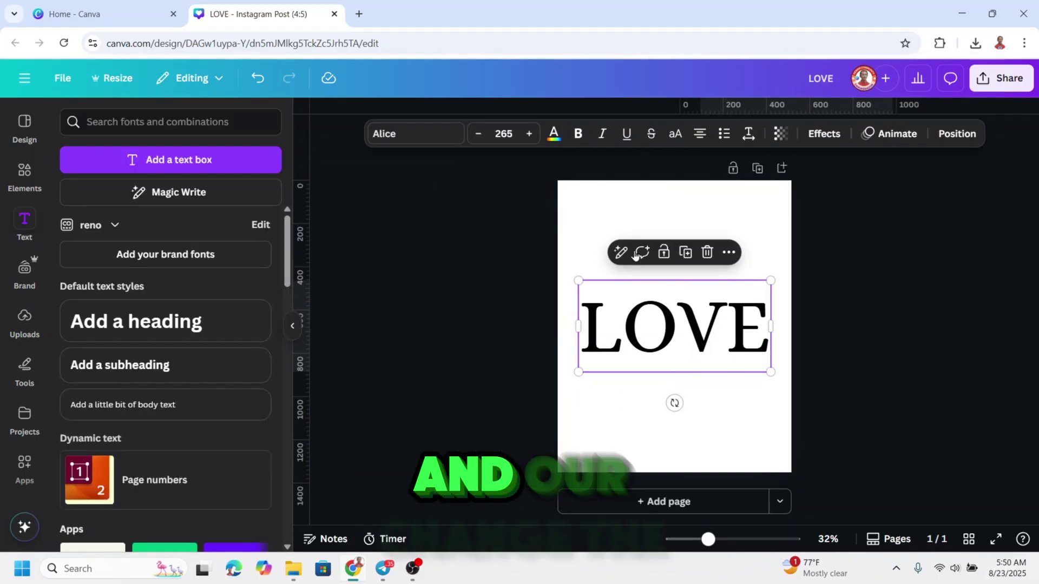
left_click(553, 135)
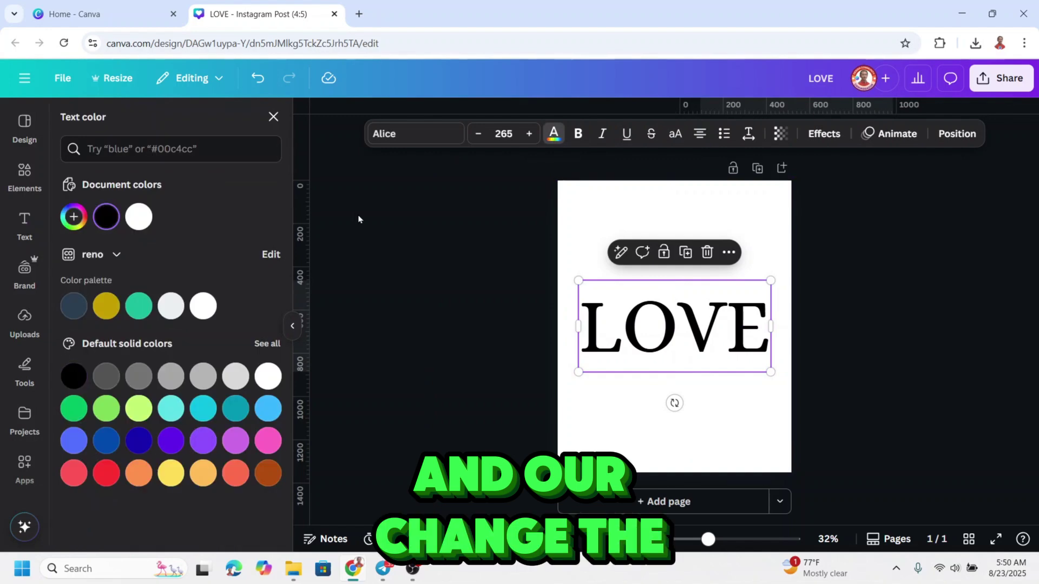
left_click(73, 216)
left_click_drag(204, 260, 210, 257)
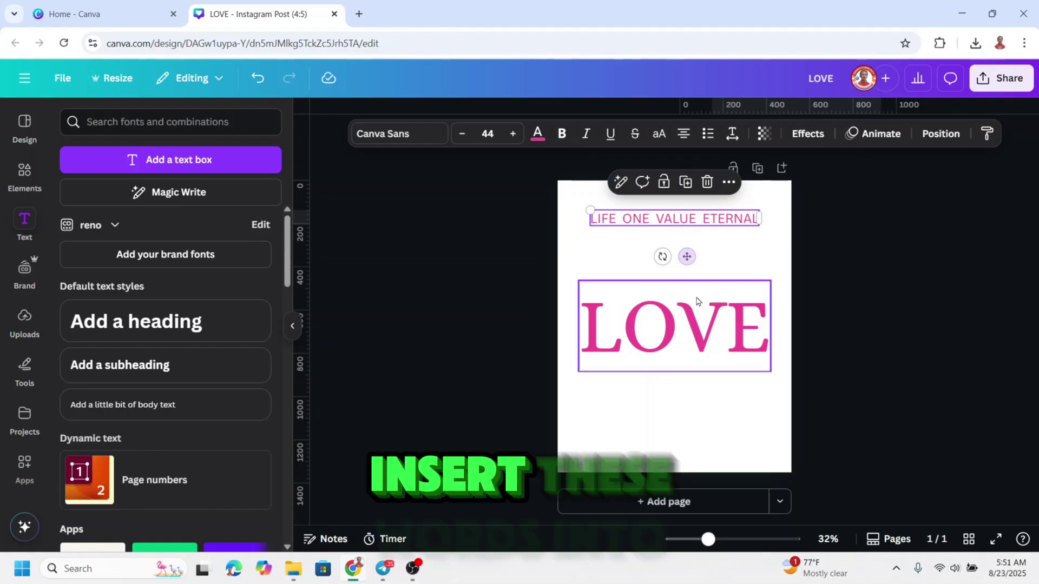
Copy the word LIFE from the top line and paste it as its own text box.
left_click(617, 218)
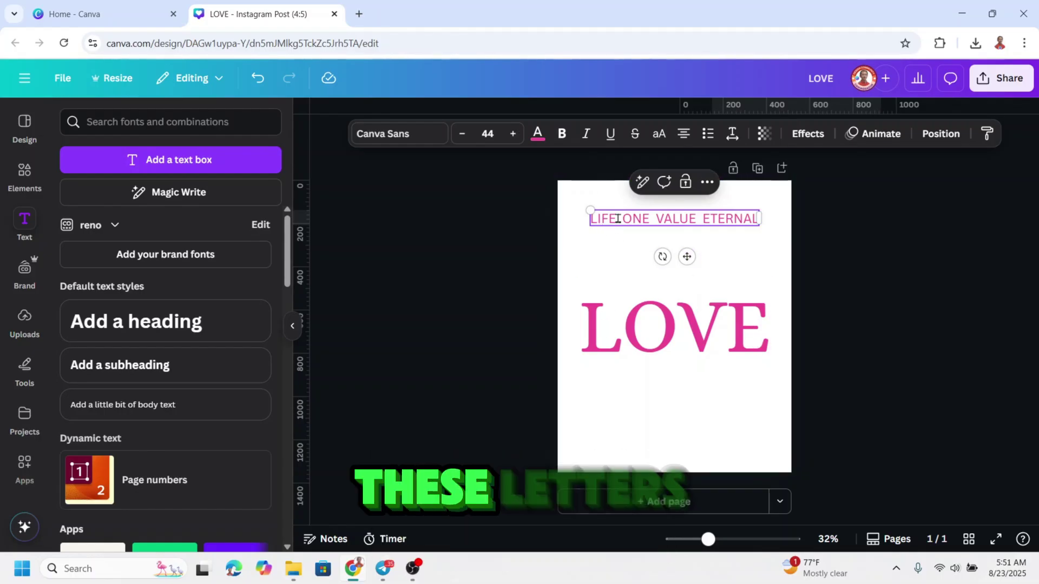
double_click(618, 218)
key("ctrl+c")
left_click(601, 390)
key("ctrl+v")
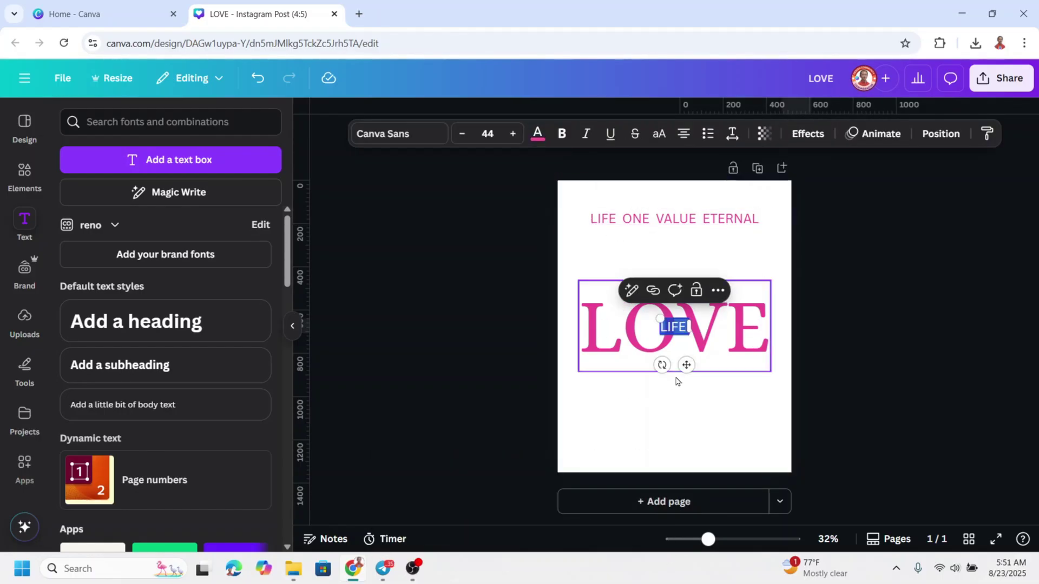
Move LIFE below the LO of LOVE and shrink it, zooming in to work.
mouse_move(686, 364)
left_mouse_down()
mouse_move(646, 398)
mouse_move(617, 389)
left_mouse_up()
left_click_drag(721, 546, 728, 540)
left_click_drag(569, 380, 555, 375)
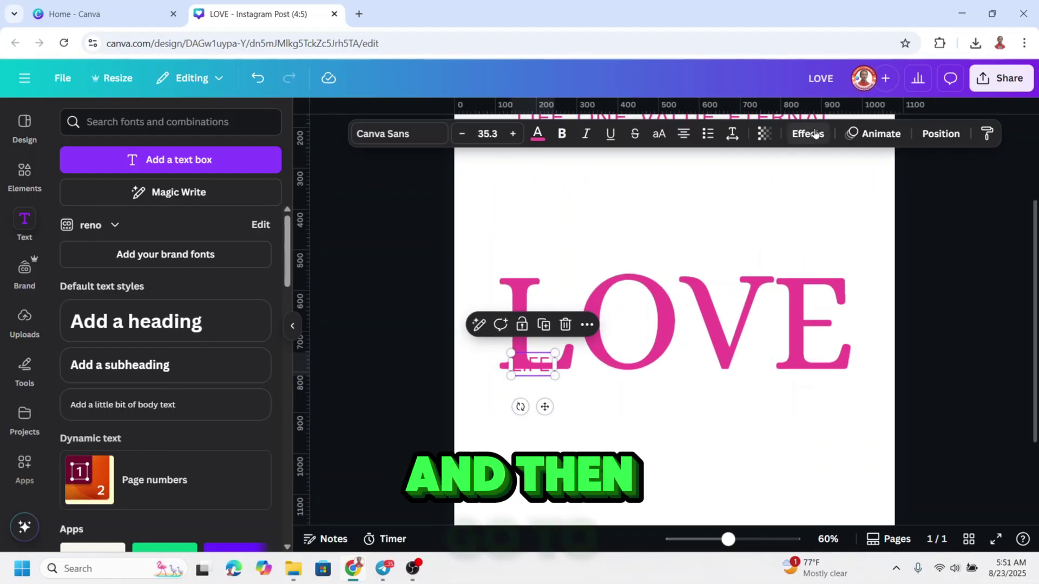
Give LIFE a white background with roundness 0 and a reduced spread.
left_click(808, 134)
scroll(135, 390, "down", 1)
left_click(103, 398)
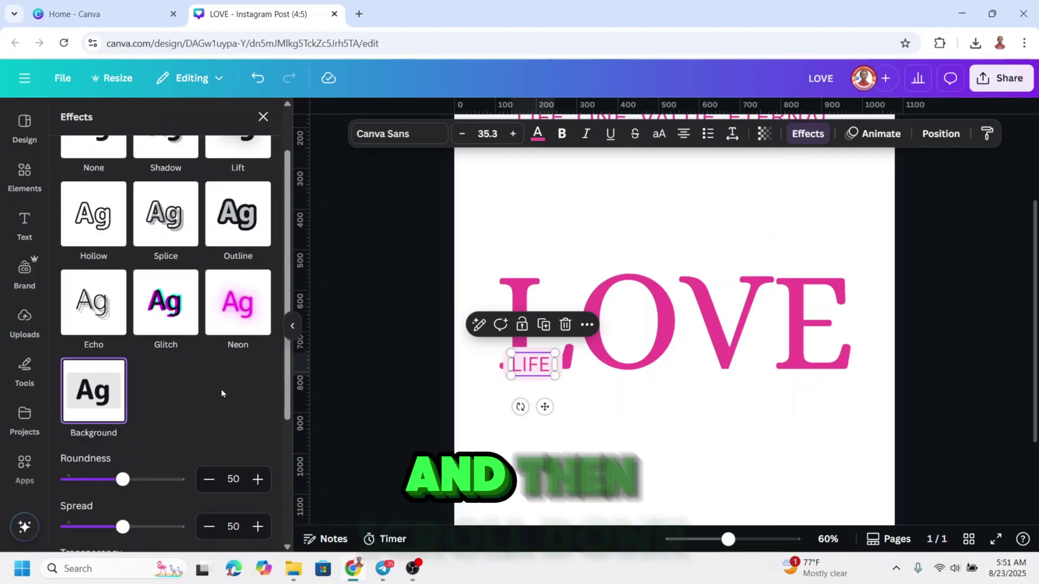
scroll(215, 397, "down", 2)
scroll(244, 399, "down", 1)
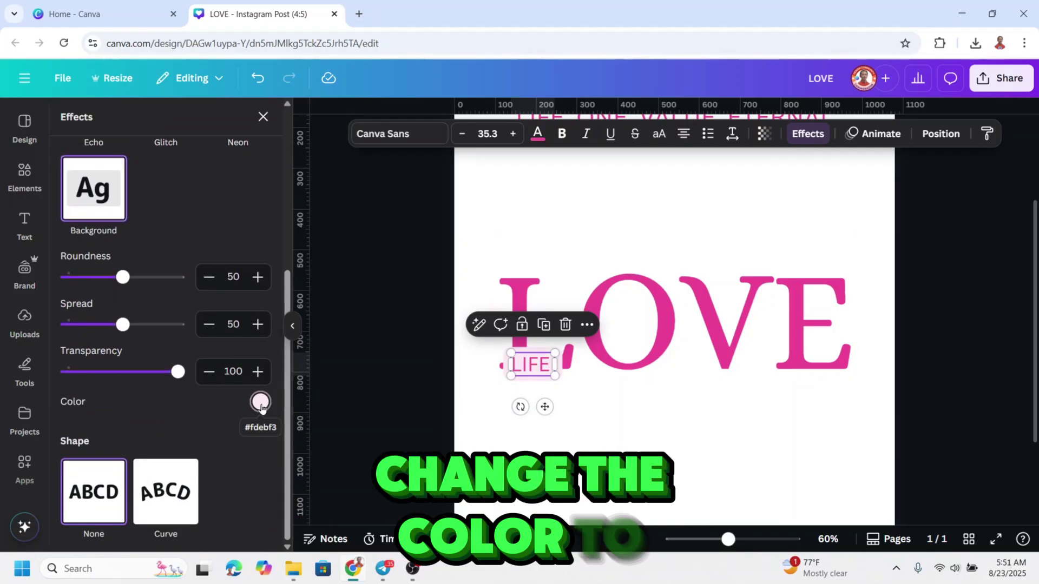
left_click(260, 403)
scroll(217, 332, "down", 2)
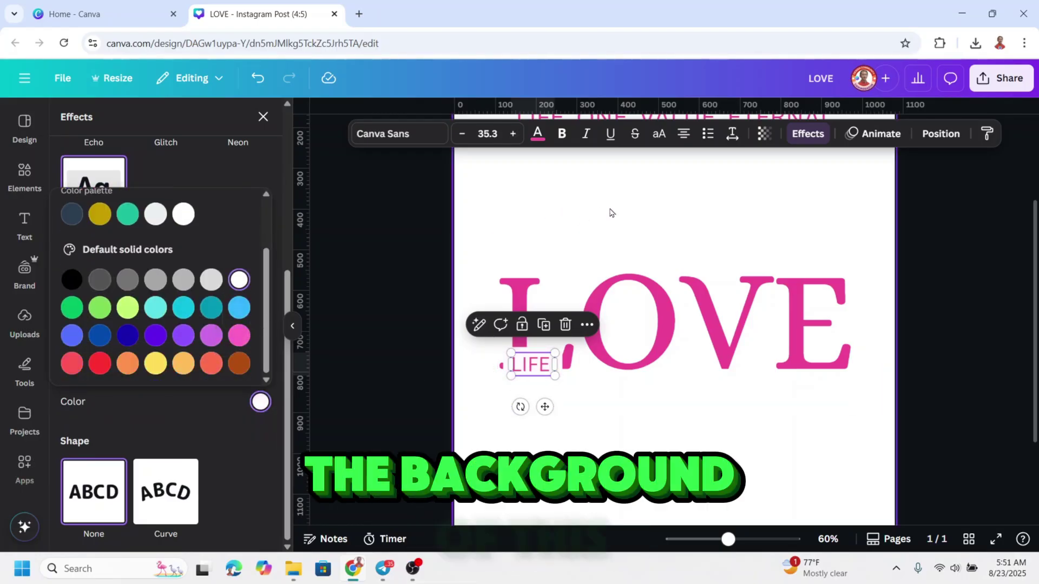
key("Escape")
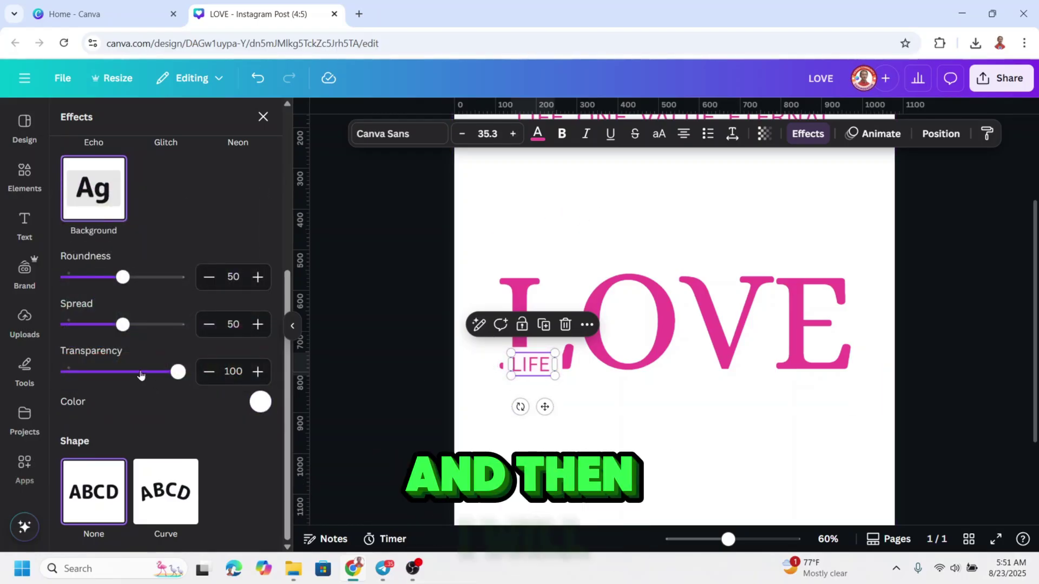
left_click_drag(123, 278, 116, 278)
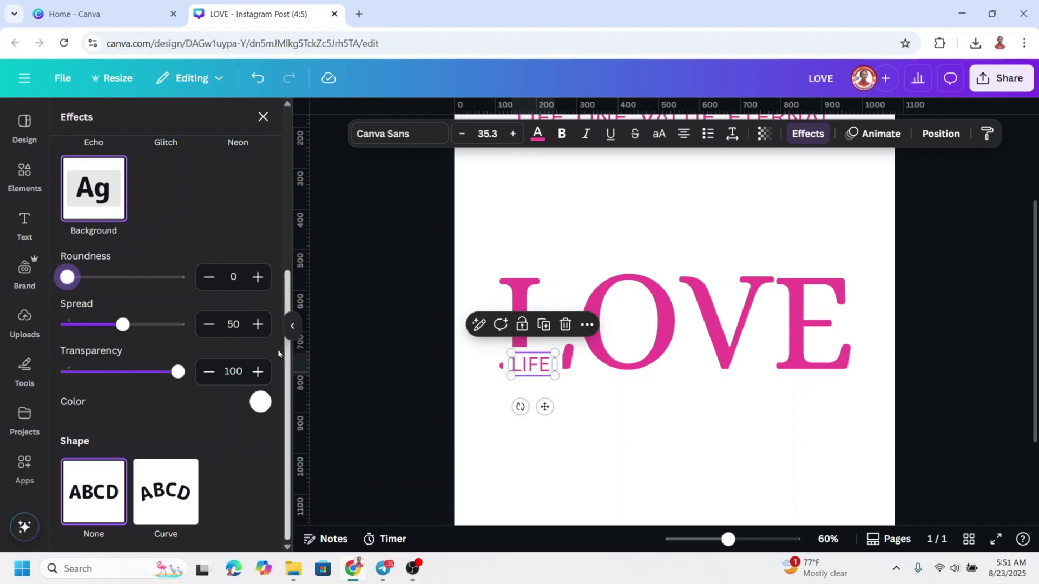
left_click_drag(116, 326, 111, 326)
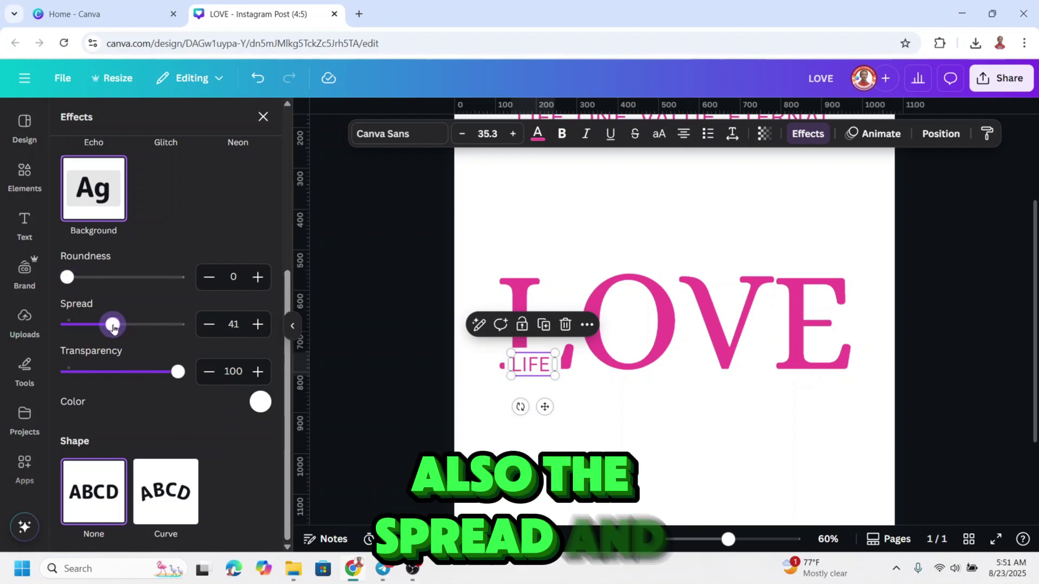
Seat LIFE into the foot of the L and tighten its spread to about 28.
left_click_drag(544, 406, 546, 411)
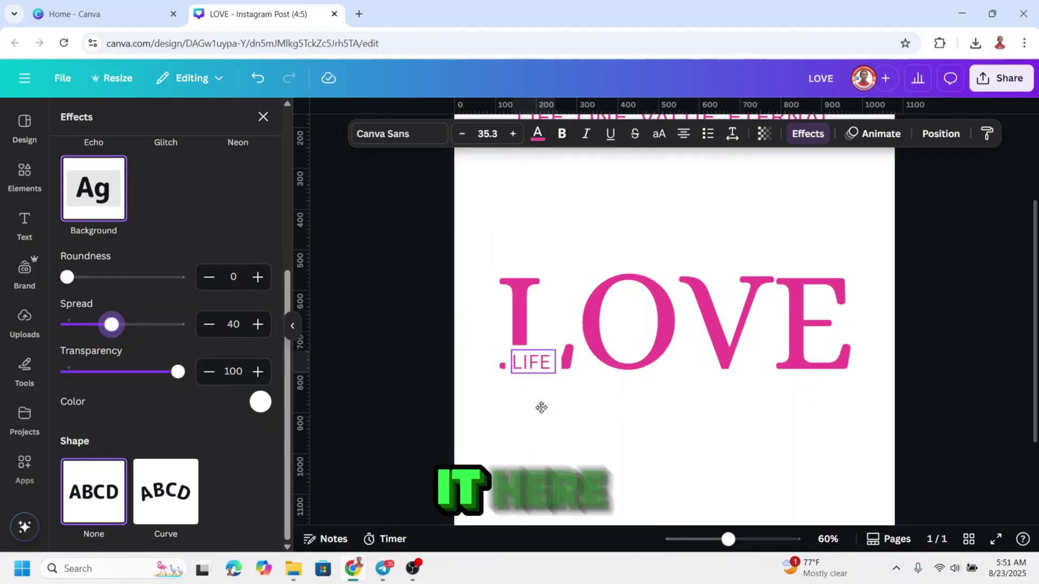
left_click_drag(541, 408, 543, 407)
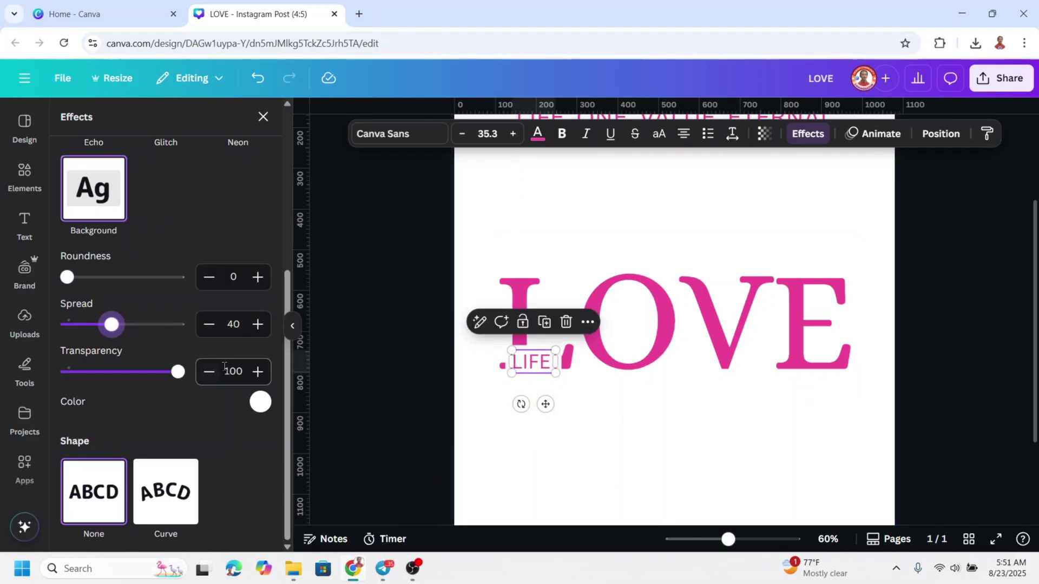
left_click_drag(111, 325, 97, 325)
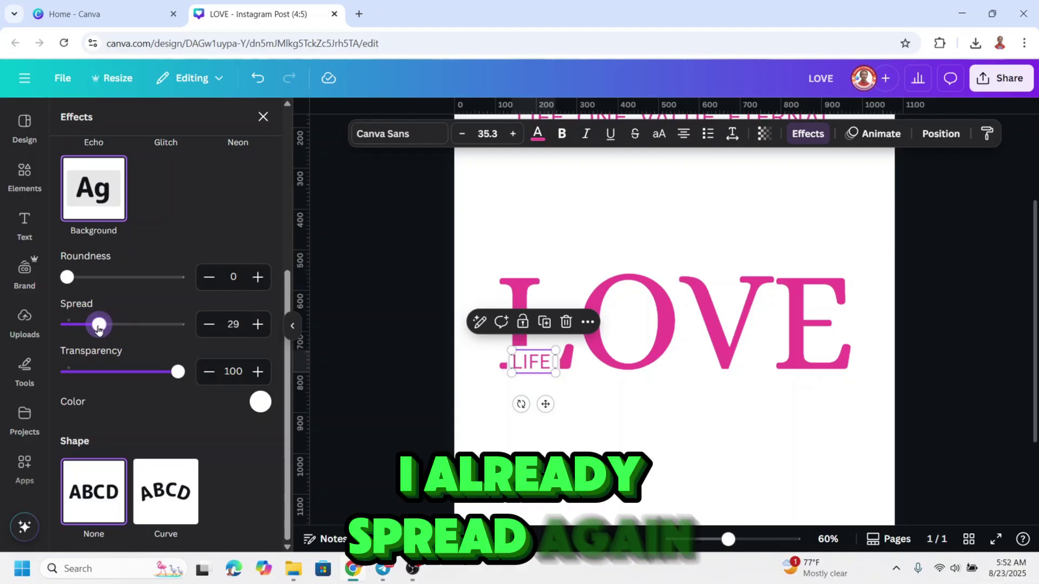
left_click(593, 405)
Duplicate LIFE as ONE on top of the O and curve it to about 80.
left_click(544, 372)
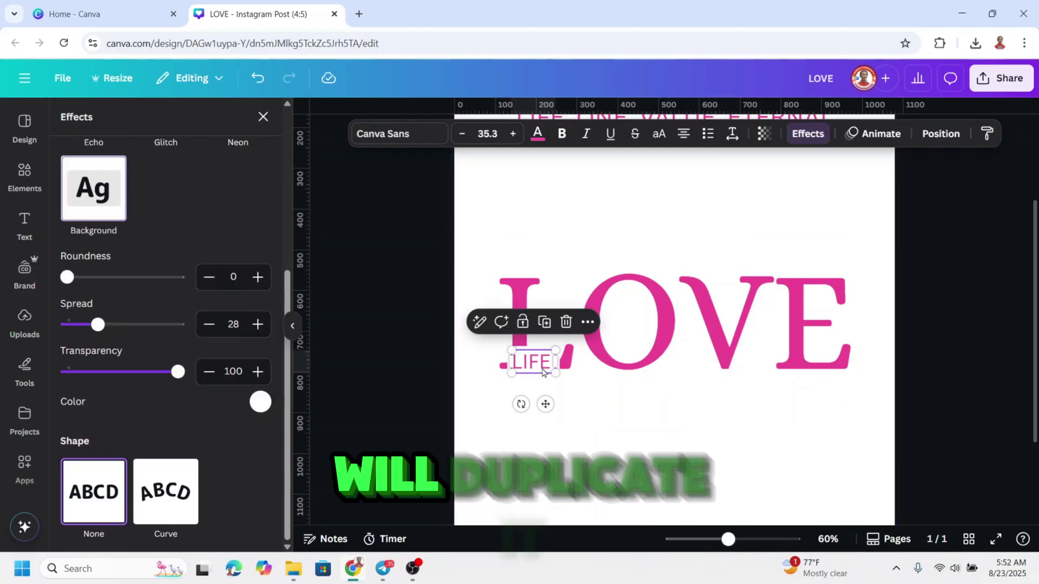
left_click(546, 324)
left_click_drag(552, 407, 640, 325)
type("ONE")
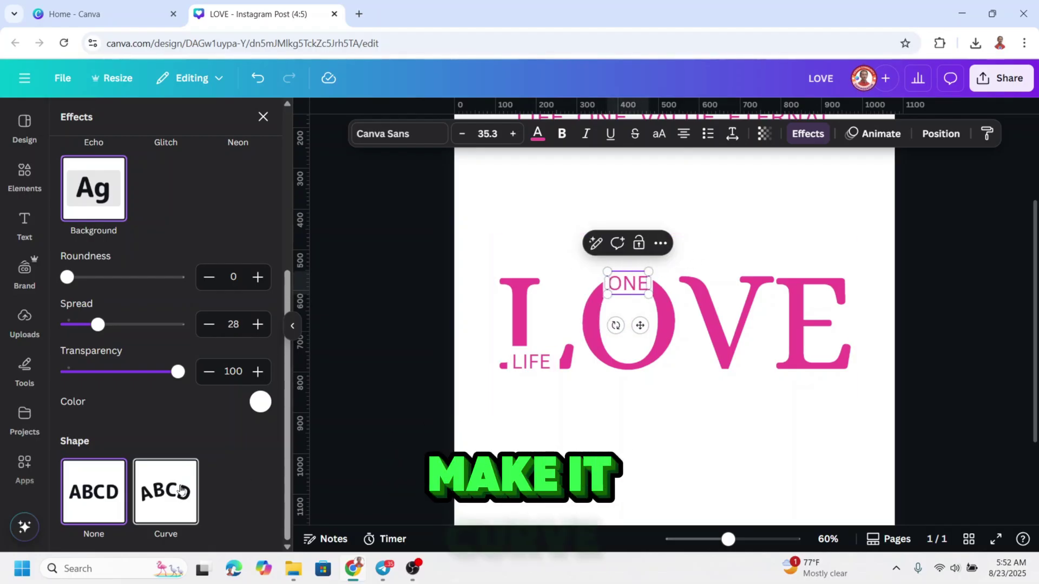
left_click(182, 491)
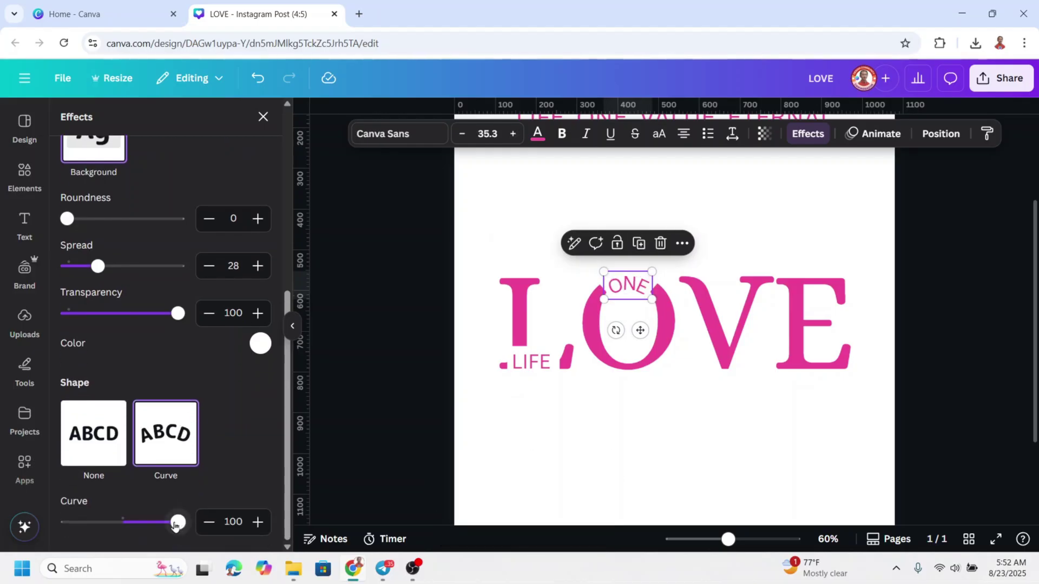
left_click_drag(177, 521, 169, 521)
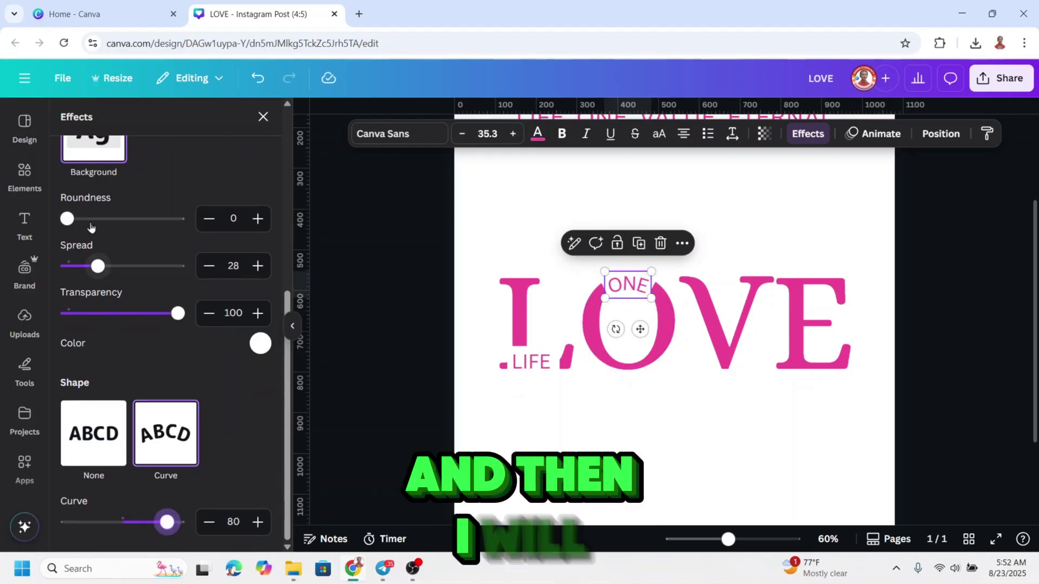
Round ONE's background to 97 with spread 52, then reselect the LIFE text.
left_click_drag(67, 218, 177, 235)
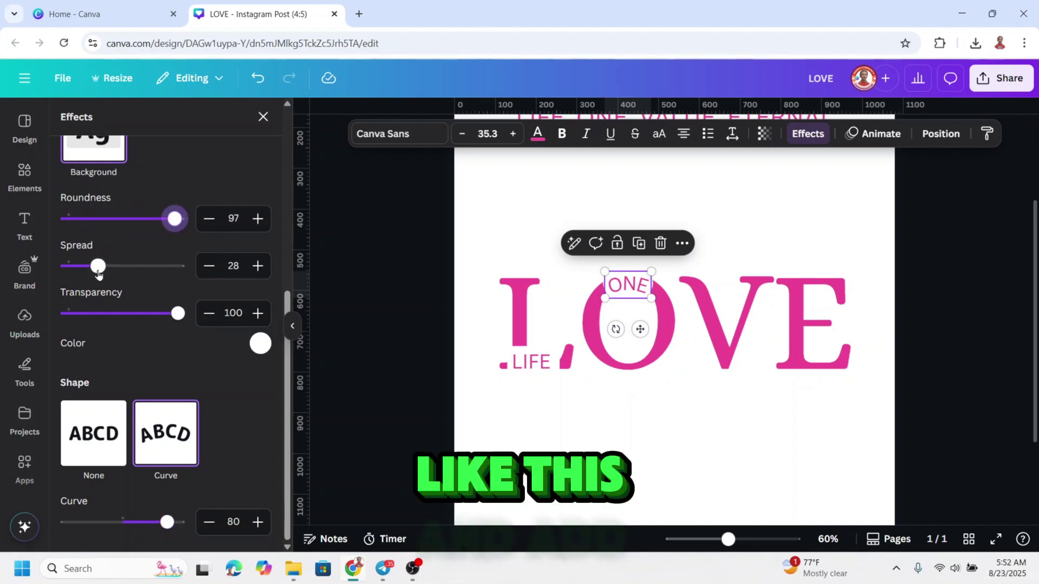
left_click_drag(98, 266, 114, 266)
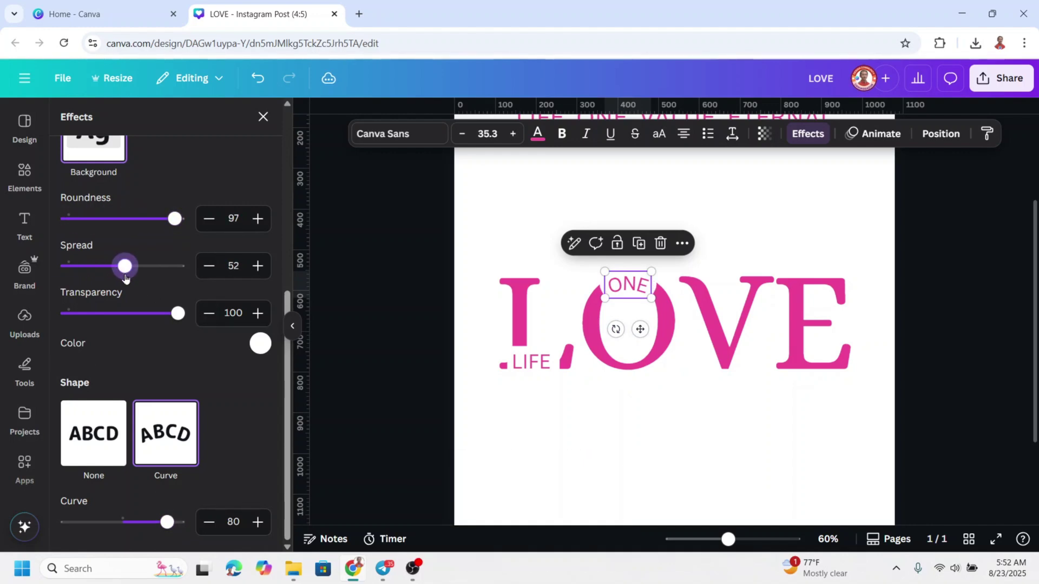
left_click(739, 431)
left_click(551, 367)
Duplicate LIFE beside the O, retype it as VALUE tilted 45° and adjust its spacing.
left_click(551, 329)
mouse_move(551, 411)
left_mouse_down()
mouse_move(718, 375)
mouse_move(715, 397)
left_mouse_up()
double_click(707, 349)
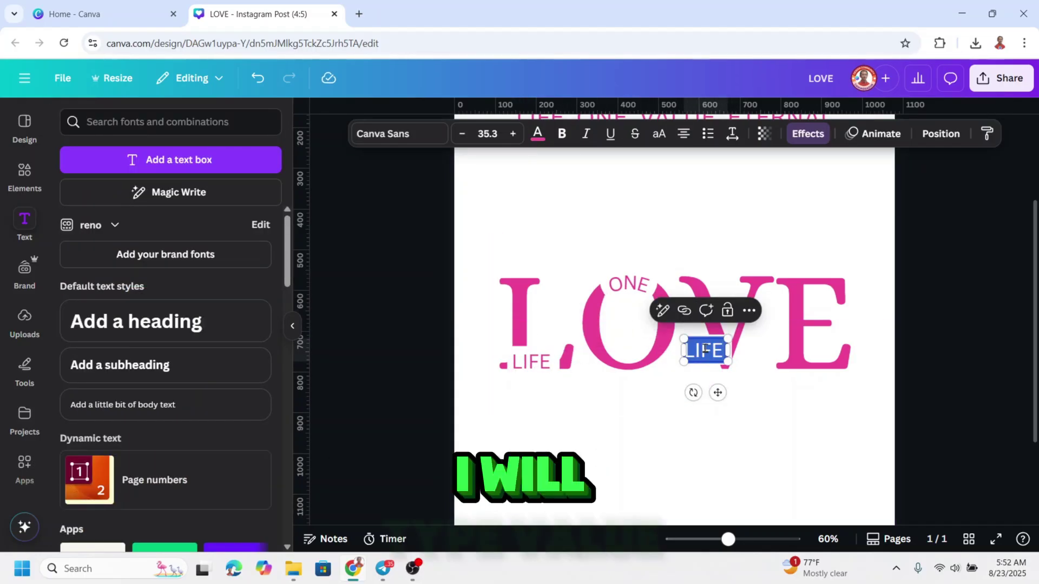
type("VALU")
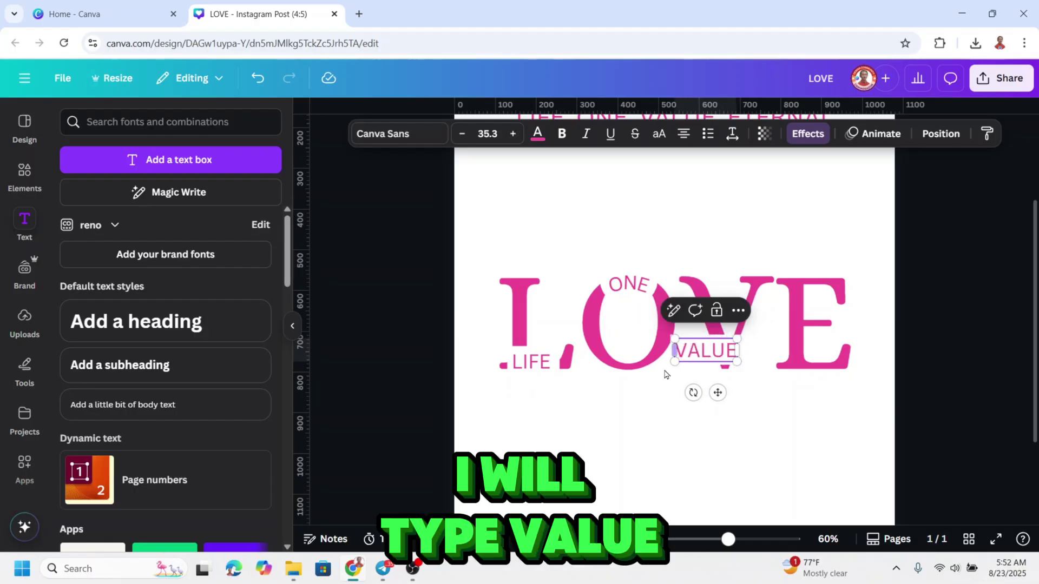
mouse_move(693, 393)
left_mouse_down()
mouse_move(658, 375)
mouse_move(652, 352)
mouse_move(674, 347)
left_mouse_up()
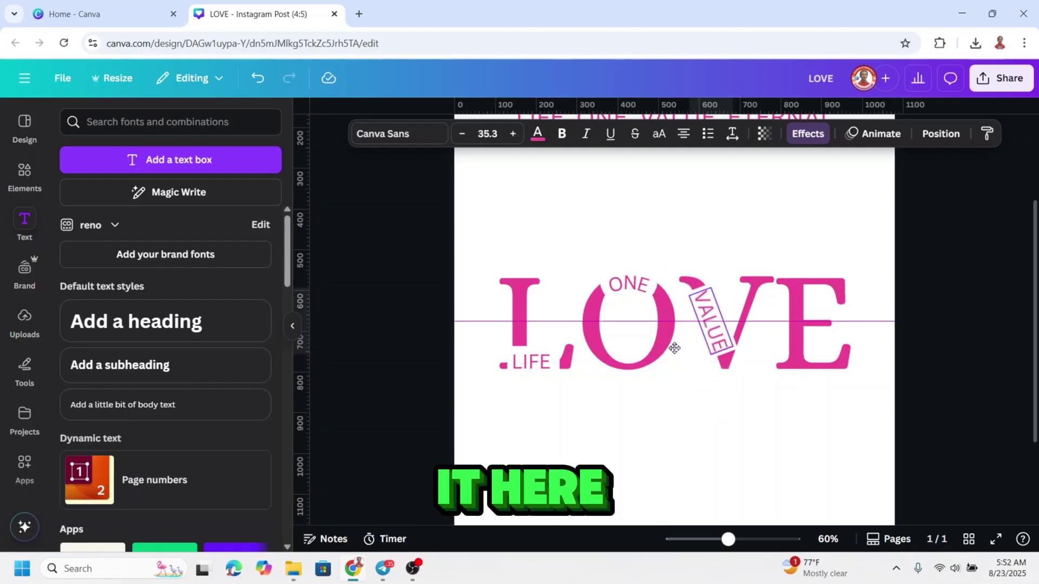
left_click(732, 134)
left_click_drag(683, 193, 678, 194)
Lower VALUE's background spread to 17 and set it into the V's left stroke.
left_click(687, 396)
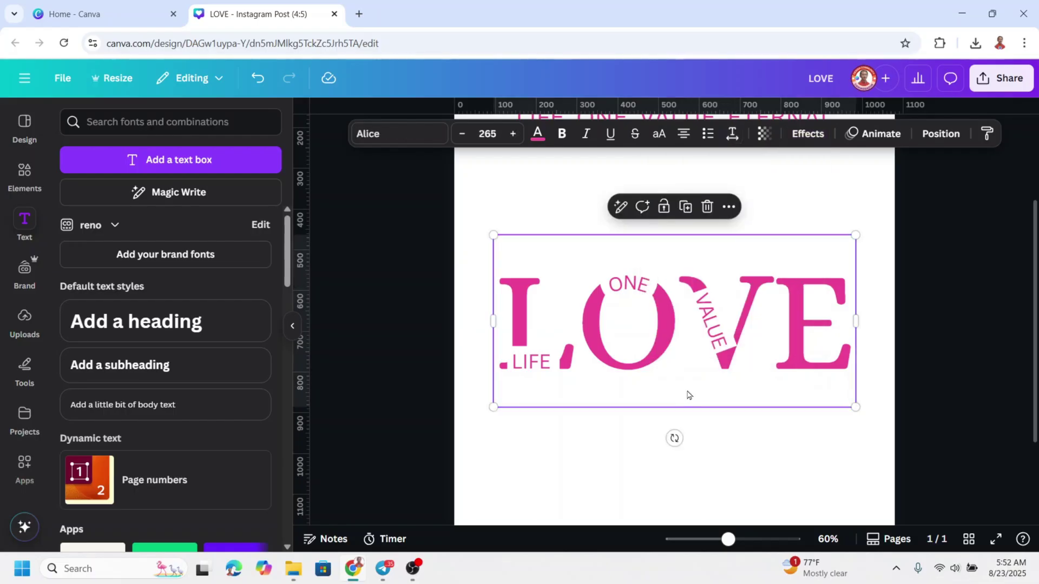
left_click_drag(700, 310, 712, 319)
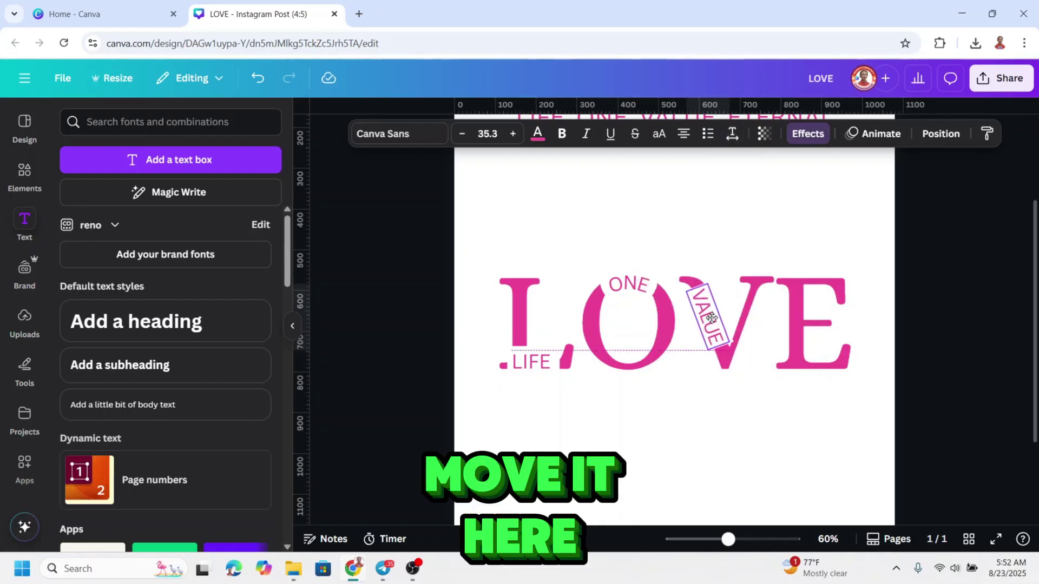
left_click(808, 133)
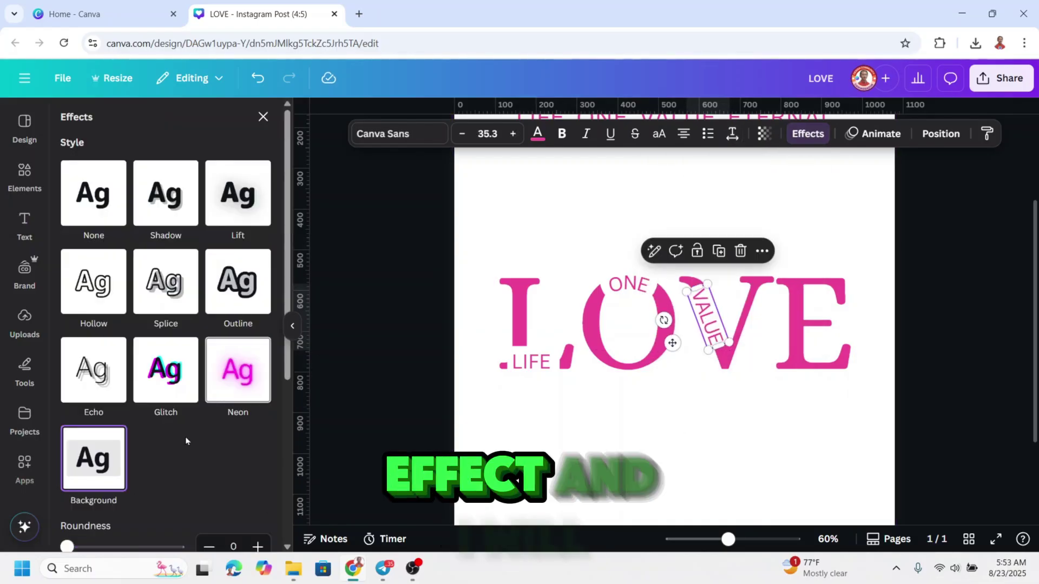
scroll(181, 444, "down", 3)
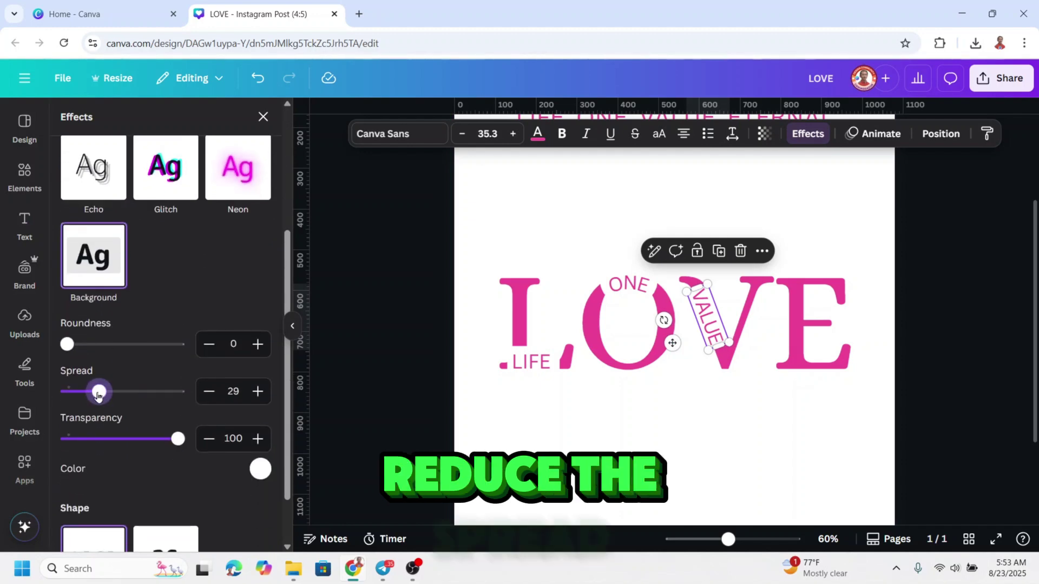
left_click_drag(98, 395, 86, 396)
scroll(673, 333, "up", 5)
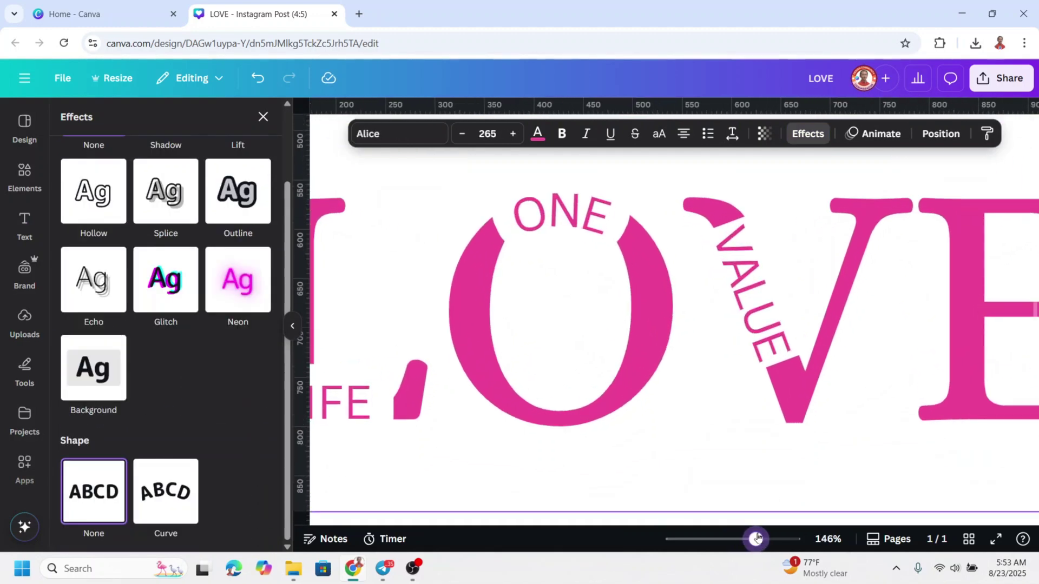
left_click_drag(767, 334, 772, 340)
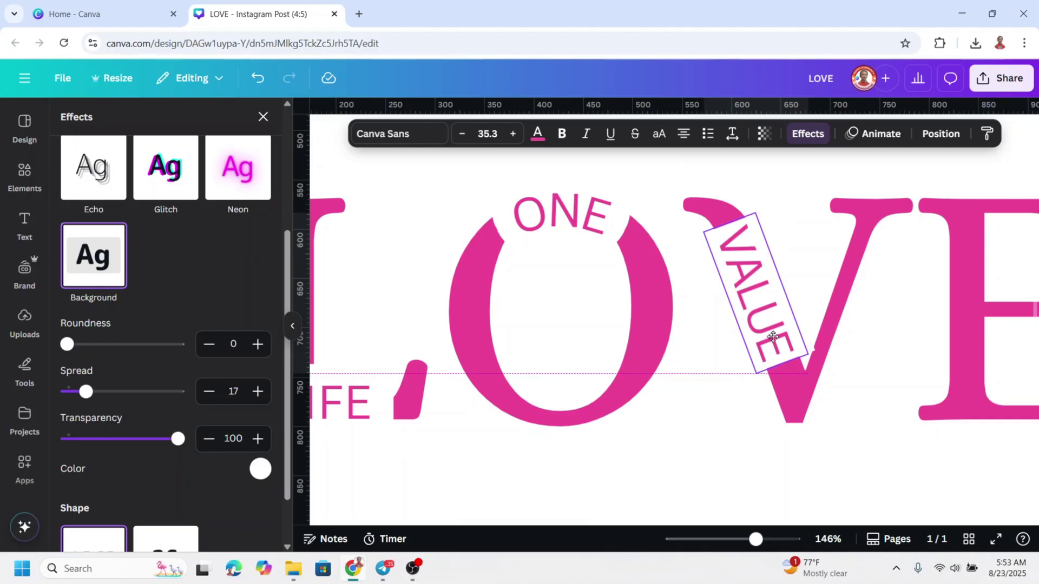
Duplicate VALUE, rotate it vertical to -90° over the E and retype it as ETERNAL.
left_click(783, 195)
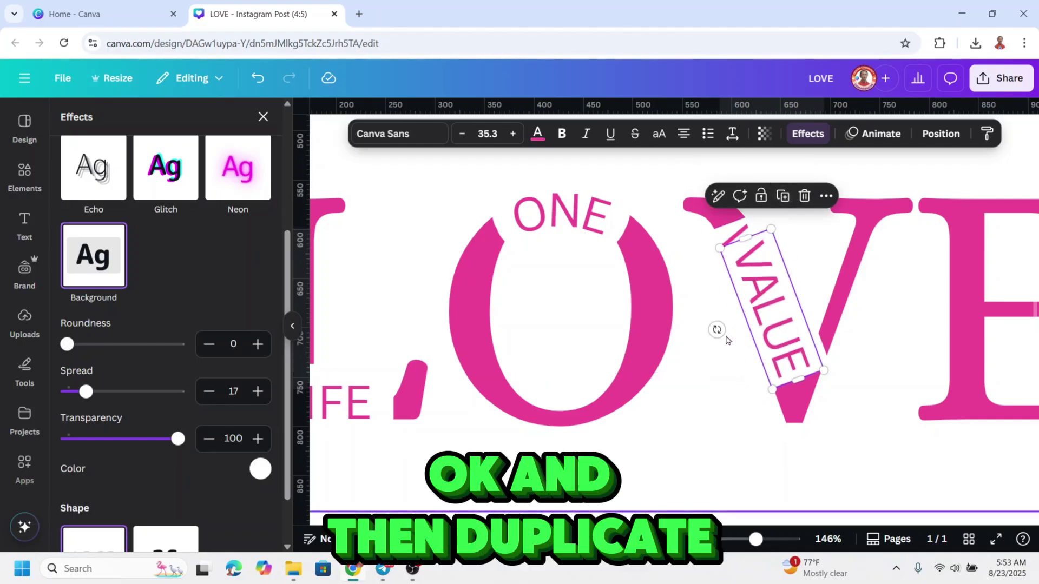
left_click_drag(717, 331, 831, 311)
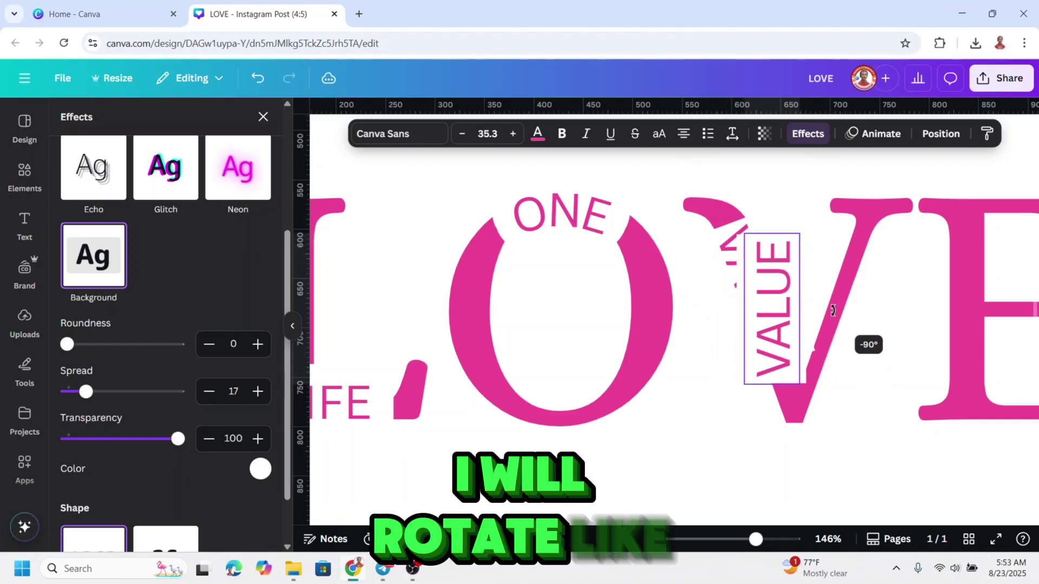
mouse_move(761, 253)
left_mouse_down()
mouse_move(950, 253)
mouse_move(960, 175)
left_mouse_up()
double_click(958, 265)
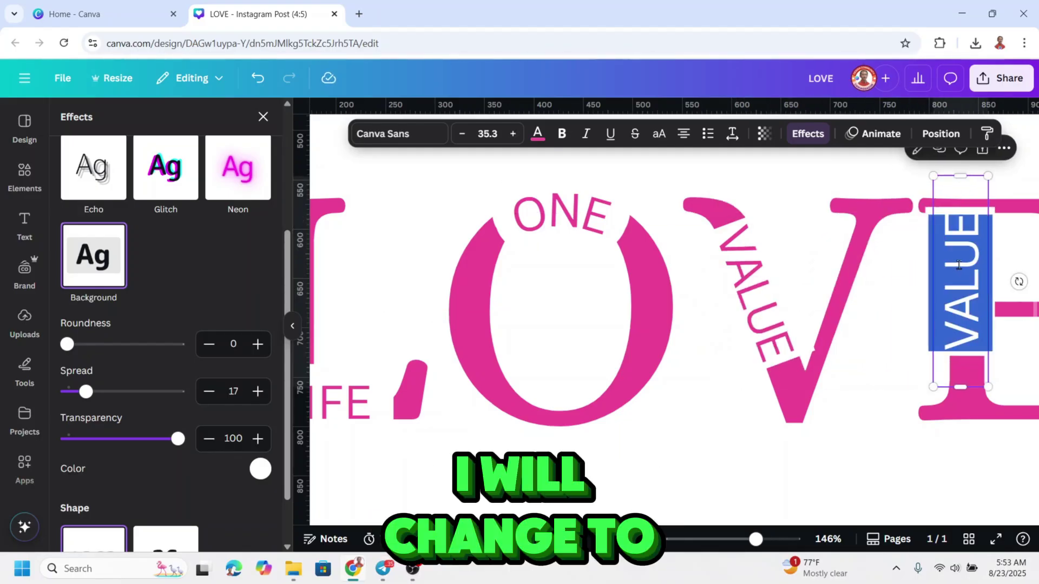
type("ETERNAL")
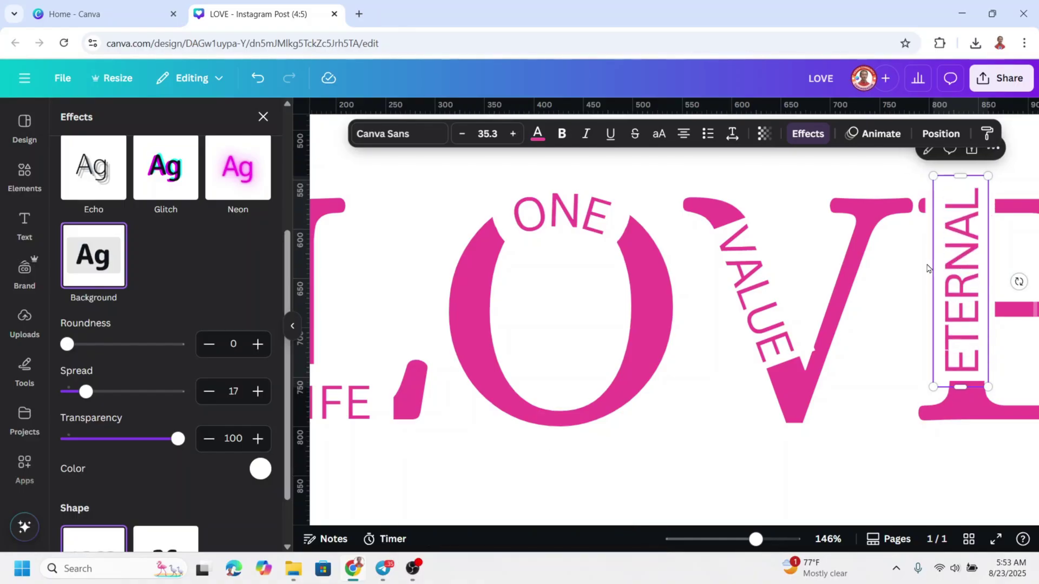
Shrink and align ETERNAL on the E, then zoom out to the whole design.
left_click_drag(965, 312, 971, 334)
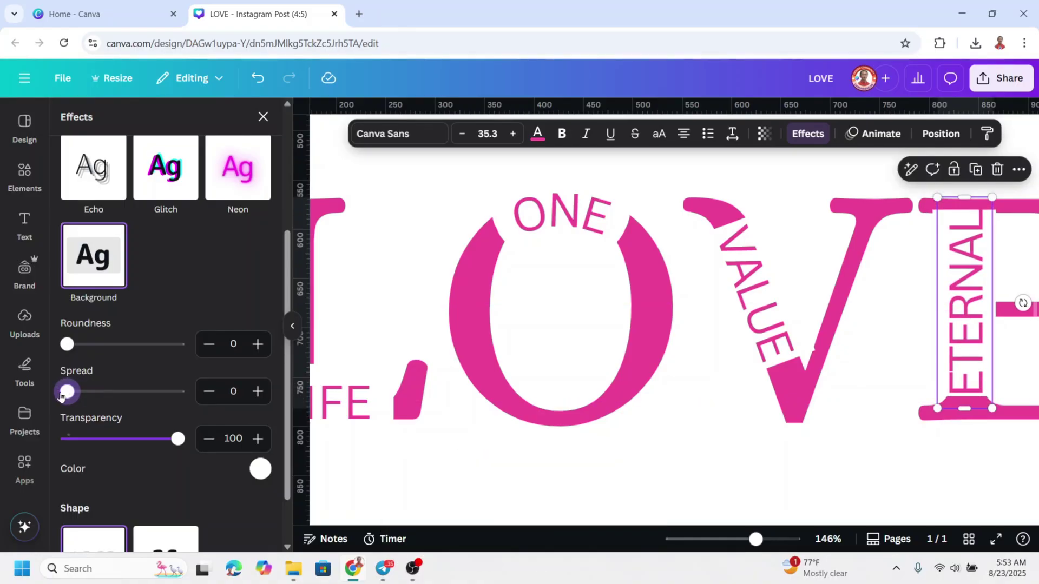
left_click_drag(991, 198, 988, 206)
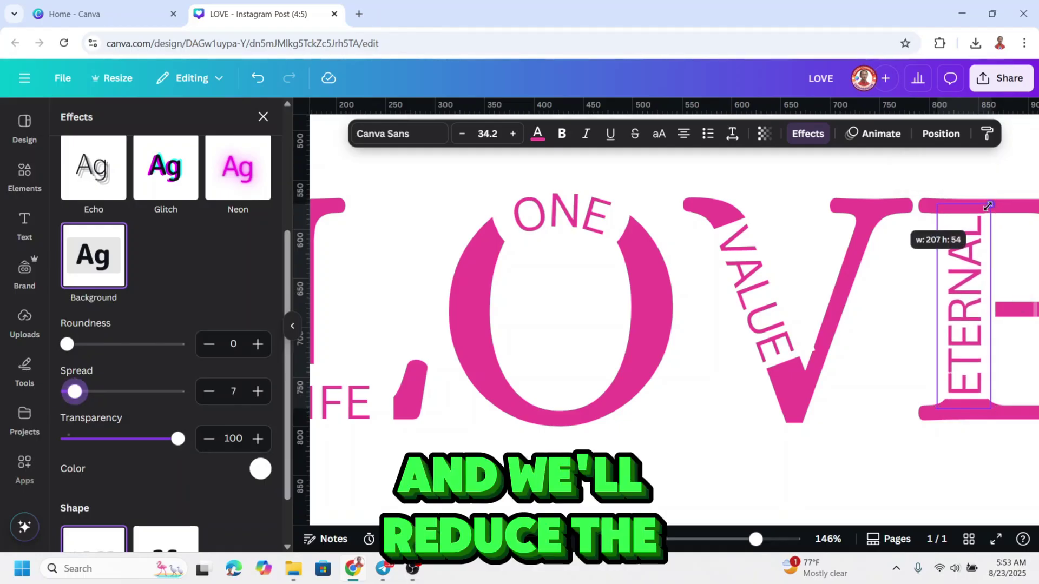
left_click_drag(969, 261, 970, 265)
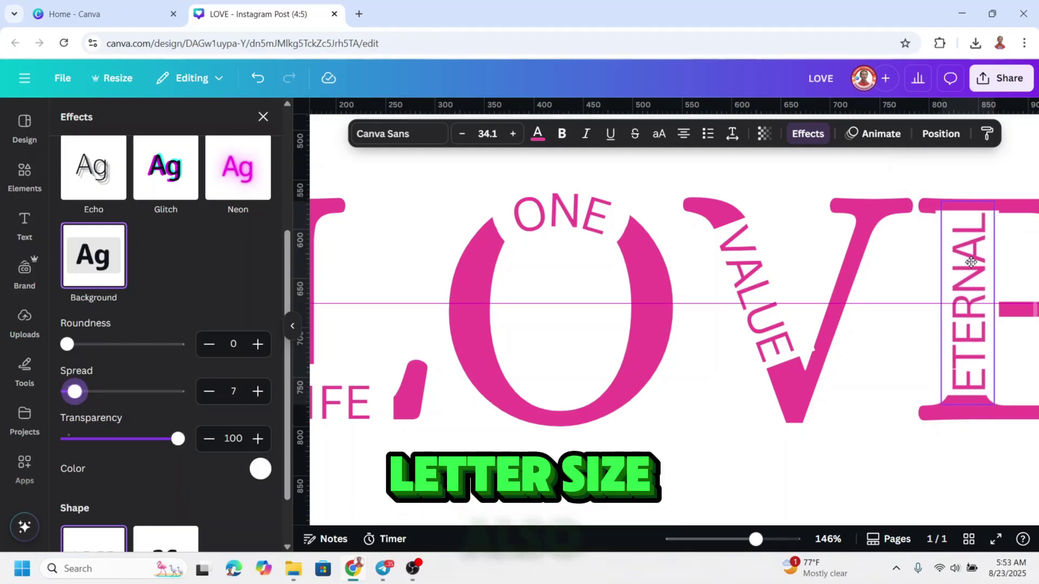
left_click_drag(754, 539, 720, 539)
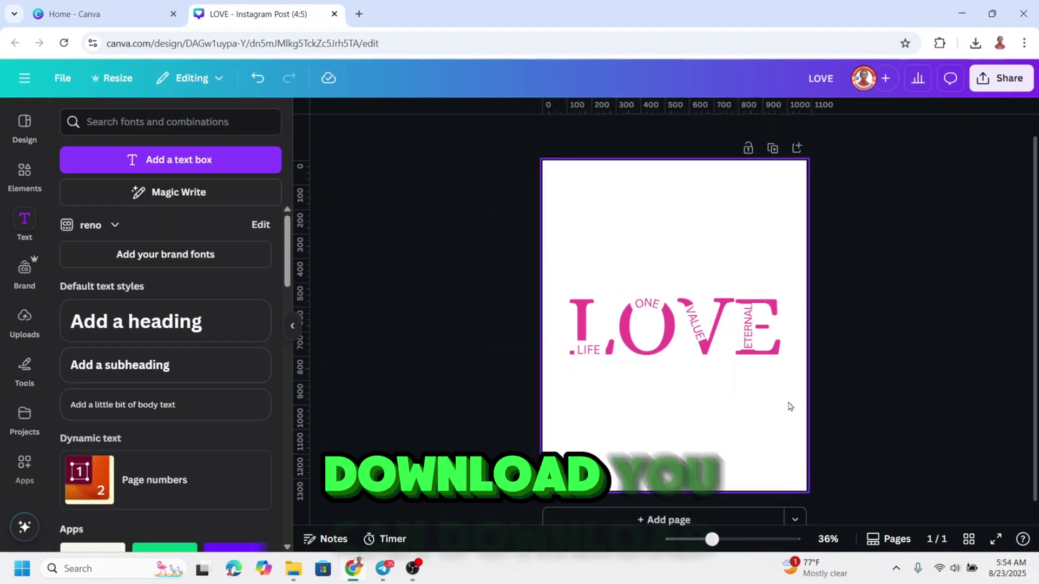
Marquee-select all the LOVE text pieces and move them higher on the page.
left_click_drag(812, 242, 501, 422)
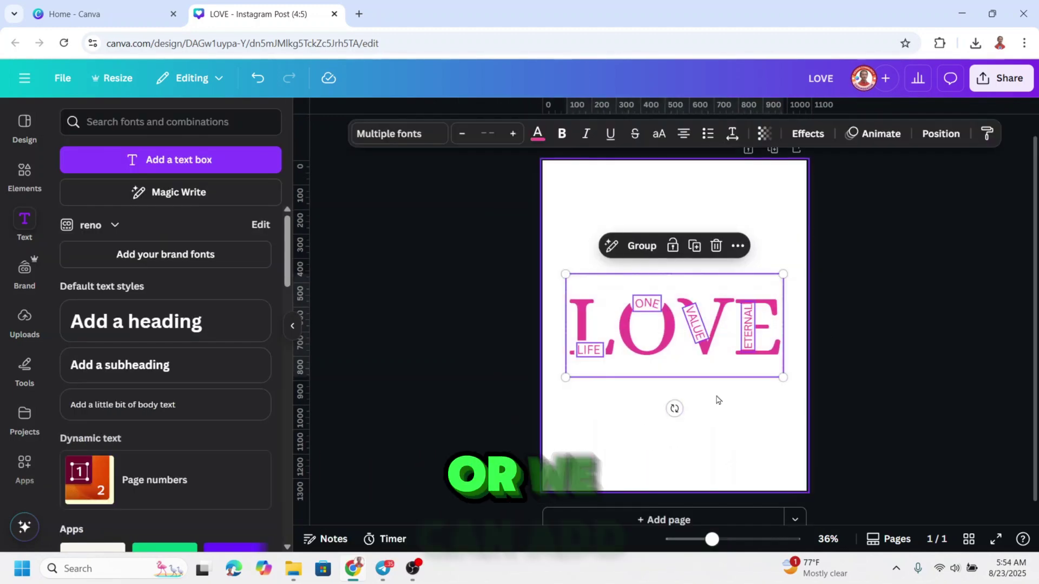
left_click_drag(730, 350, 730, 284)
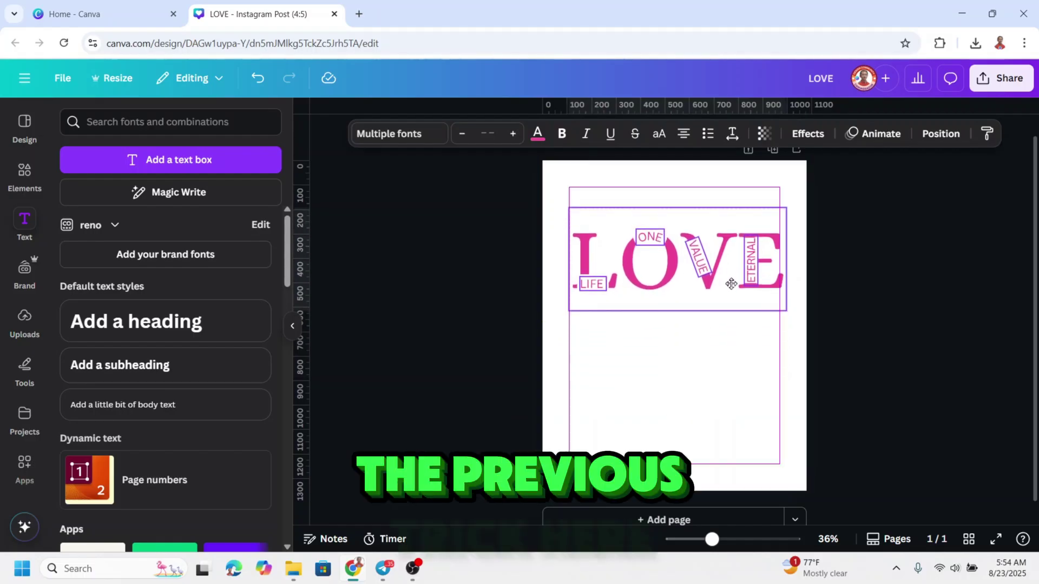
left_click(772, 440)
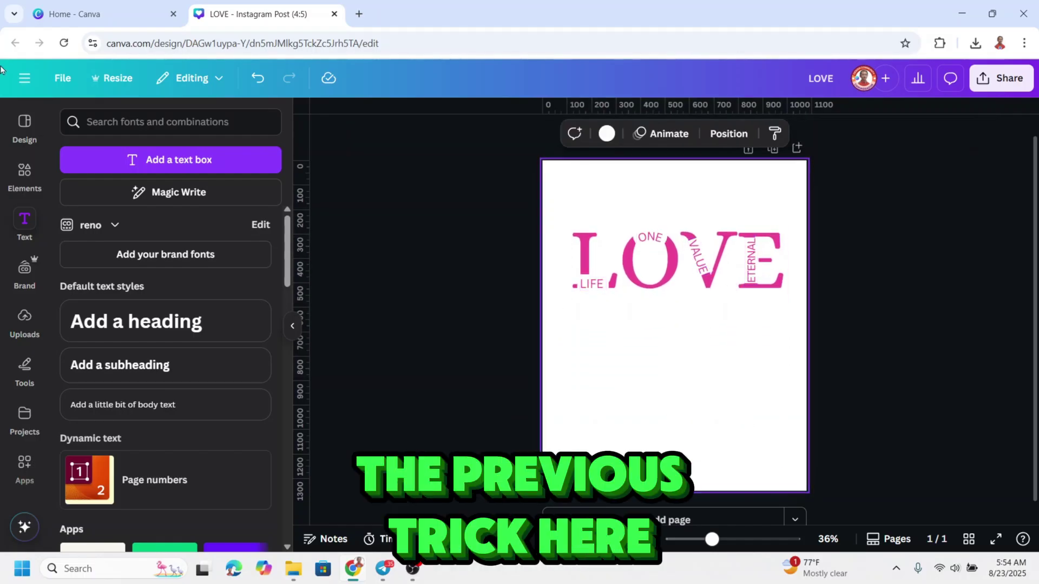
Add the recently used heart-hands photo and remove its background.
left_click(26, 176)
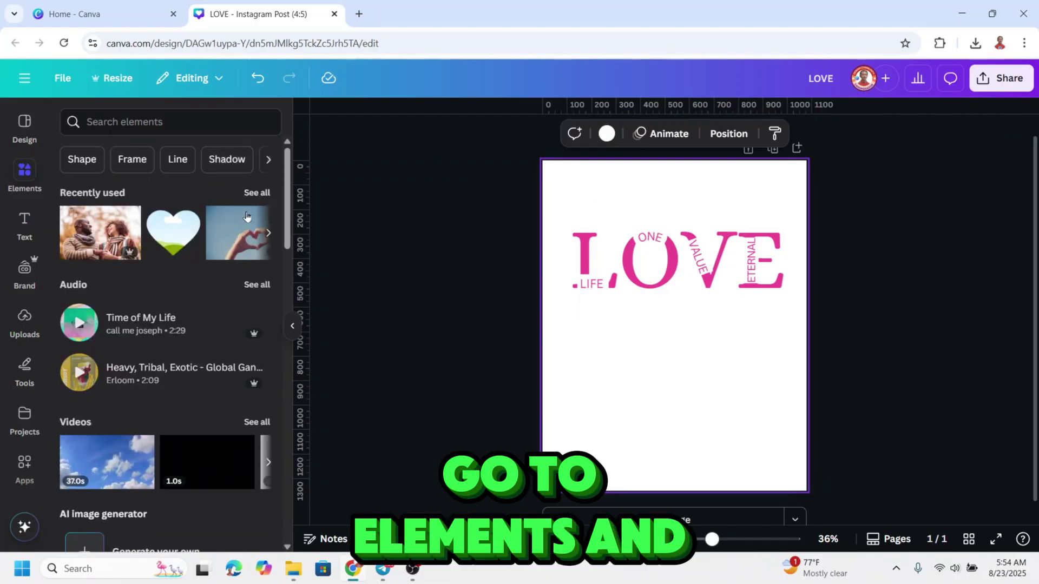
left_click(257, 193)
left_click(143, 247)
left_click(114, 276)
left_click(500, 133)
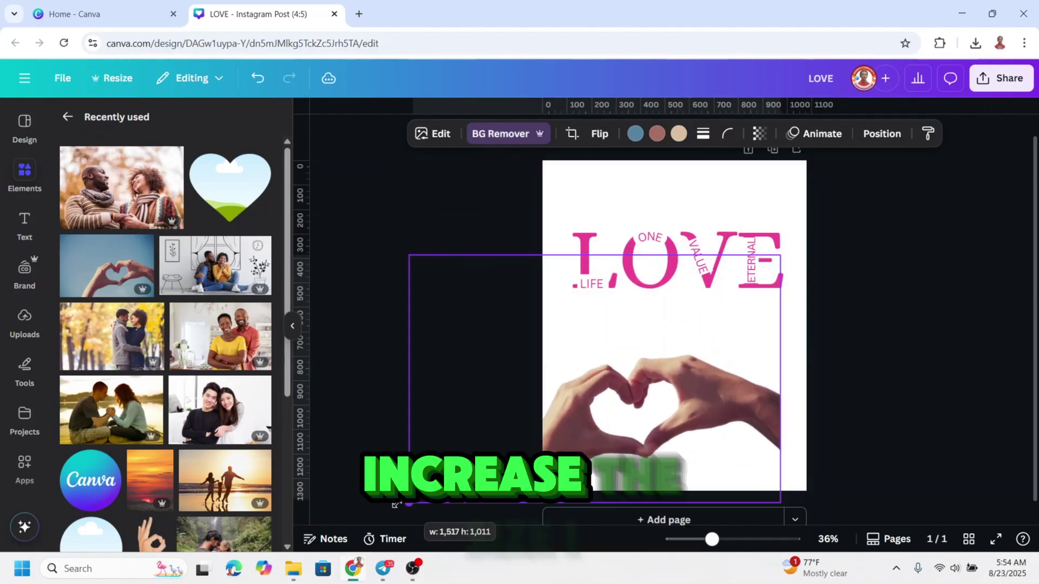
Enlarge the hands photo and move it up and right into the lower page.
left_click_drag(566, 396, 376, 505)
mouse_move(659, 431)
left_mouse_down()
mouse_move(775, 390)
mouse_move(679, 378)
left_mouse_up()
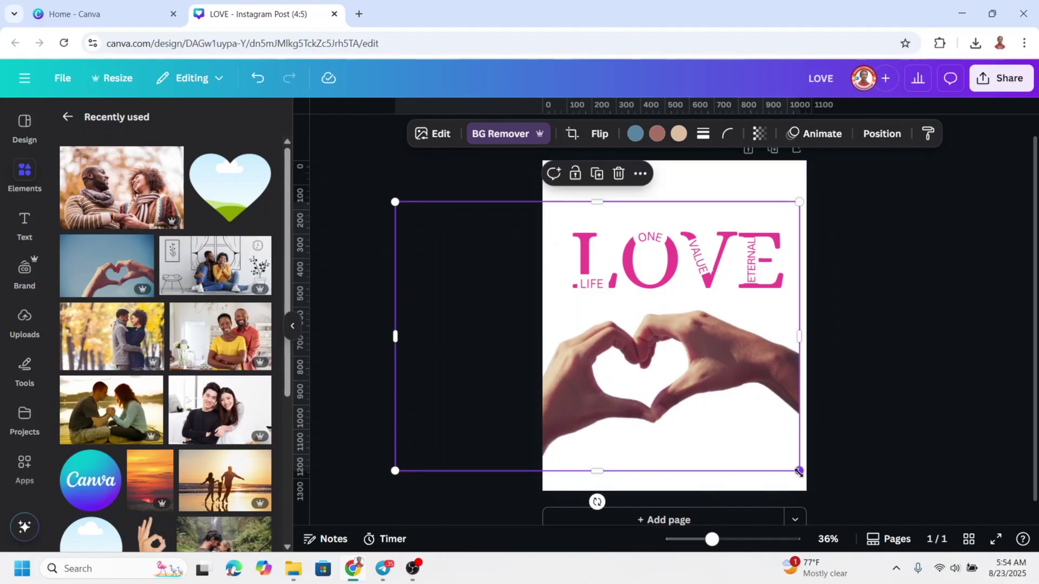
Enlarge the hands further and drop a heart-shaped frame onto them.
left_click_drag(792, 469, 846, 489)
left_click(261, 165)
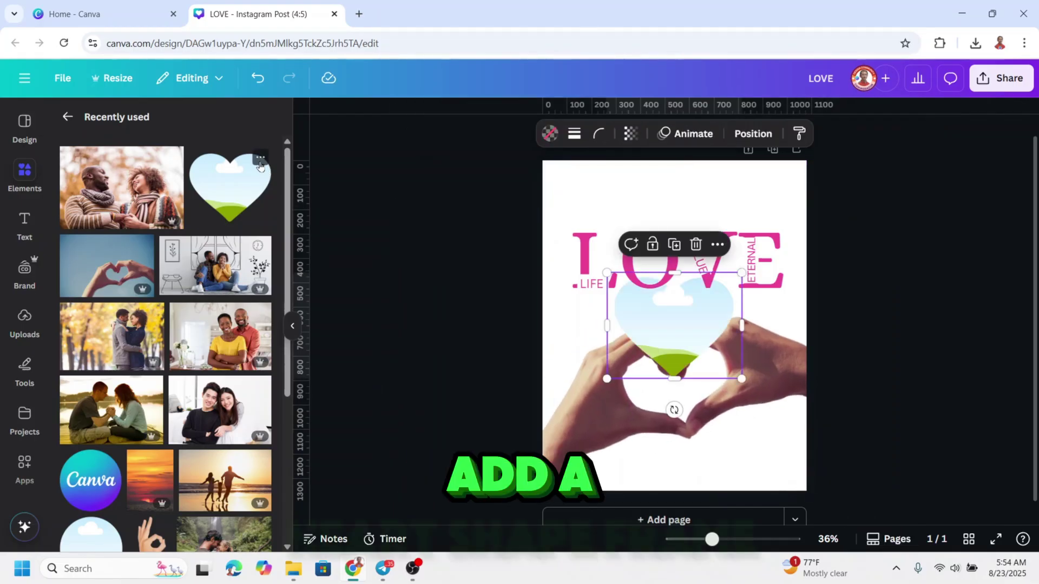
left_click_drag(696, 341, 700, 399)
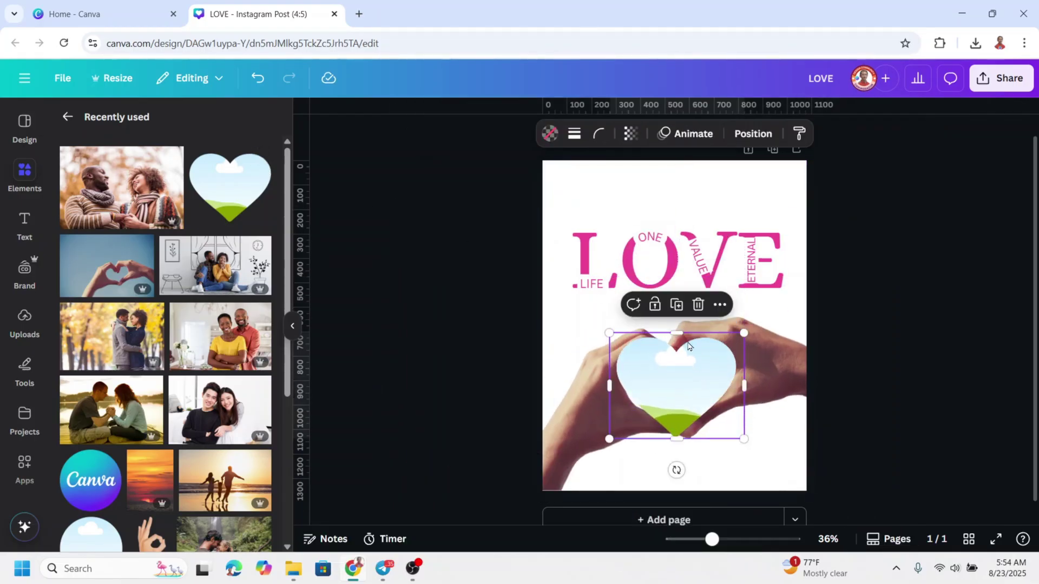
Shorten the heart frame, tilt it about -17° and nudge it into the hands' heart.
left_click_drag(676, 333, 677, 345)
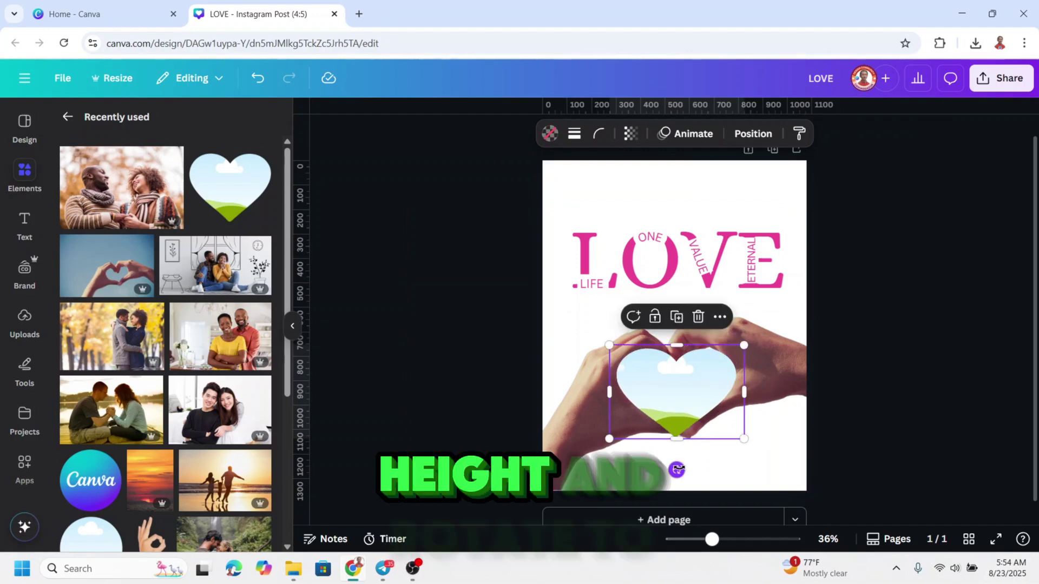
left_click_drag(677, 470, 700, 464)
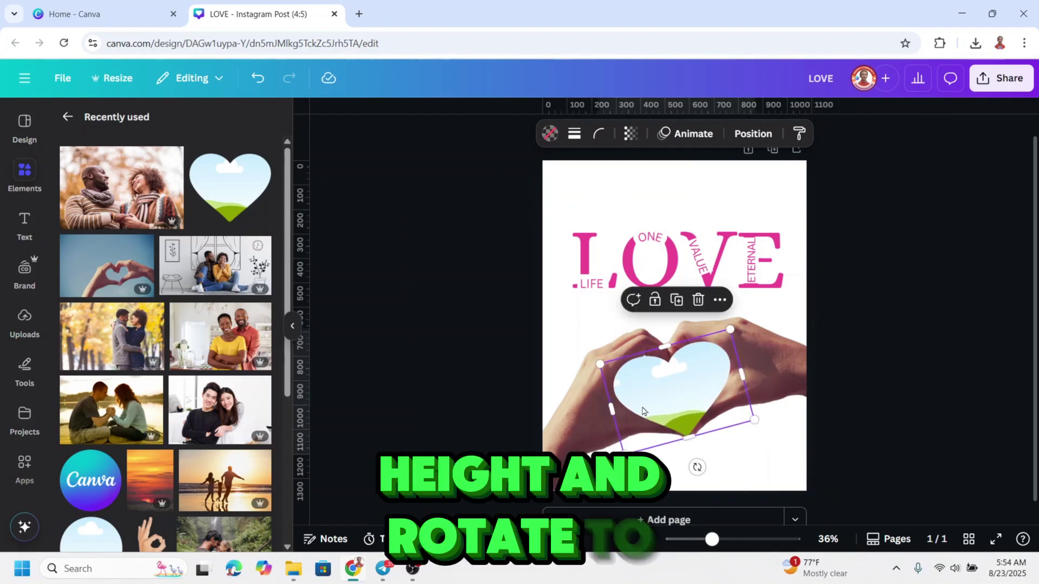
left_click_drag(641, 409, 643, 394)
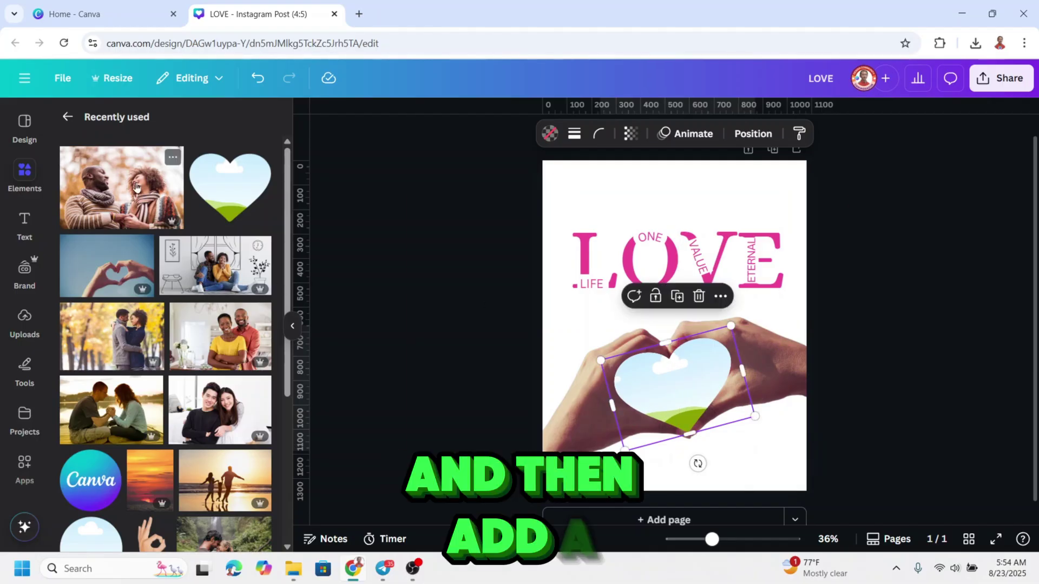
Place the couple photo in the heart frame and send it behind the hands.
left_click_drag(136, 188, 718, 390)
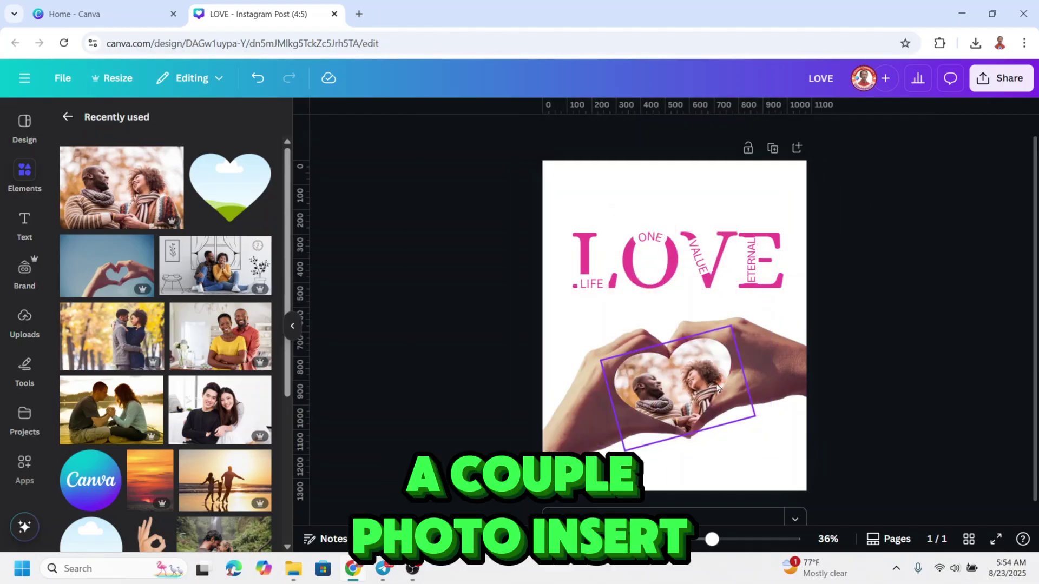
right_click(682, 377)
mouse_move(726, 263)
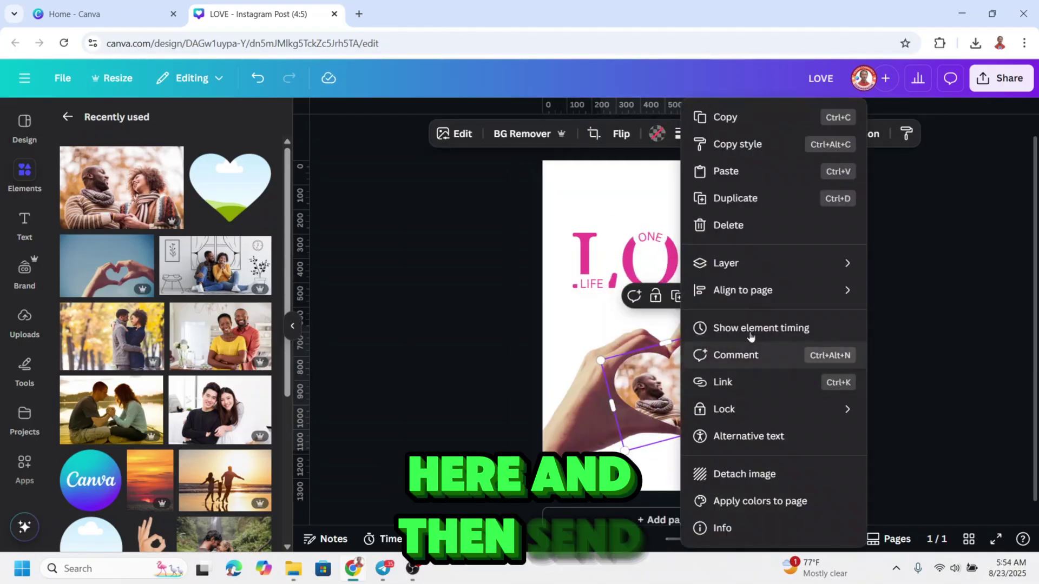
left_click(559, 347)
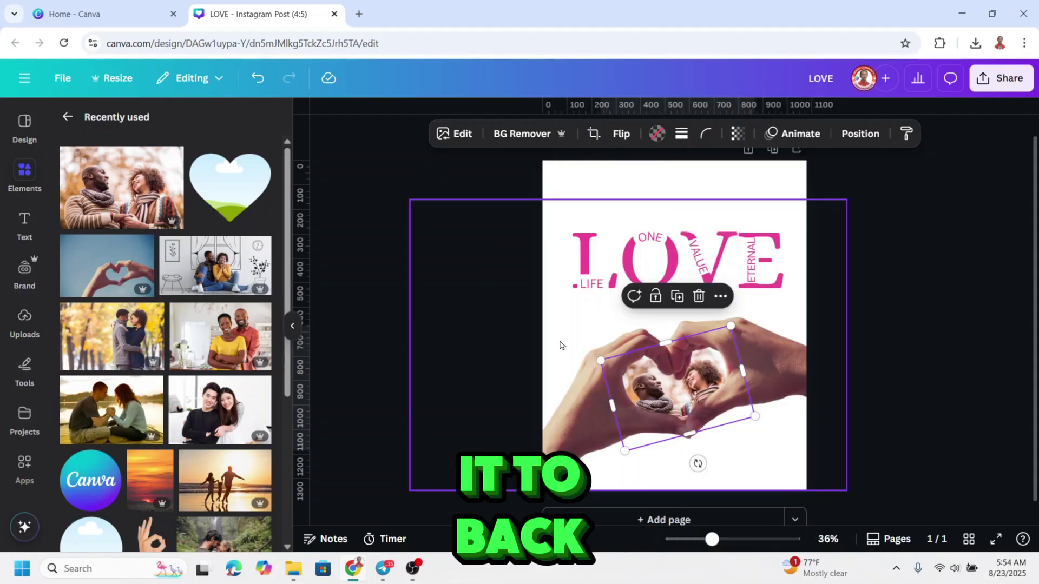
Group the hands image and the framed couple photo together.
left_click(867, 358)
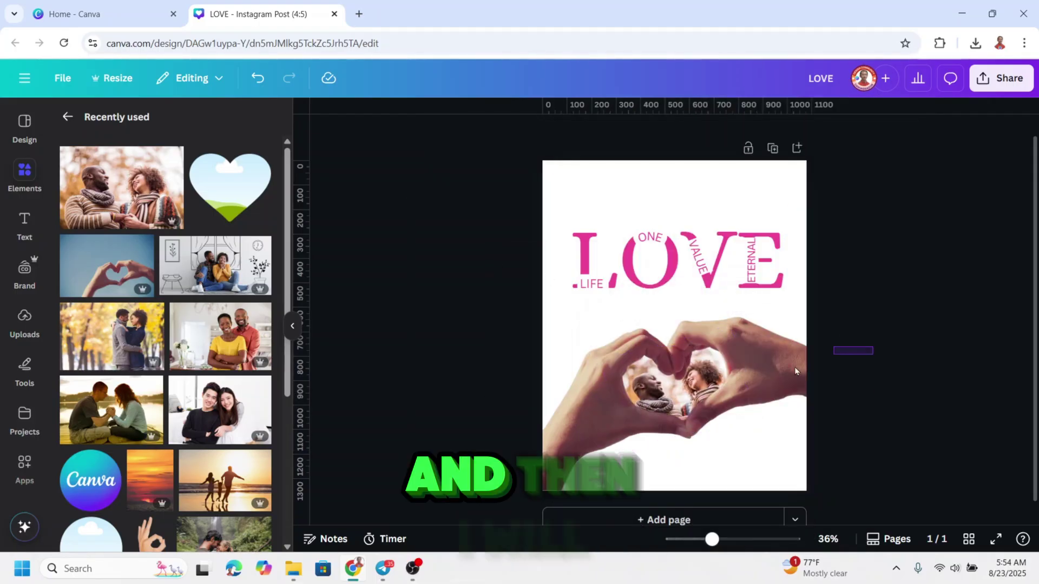
left_click_drag(735, 395, 726, 402)
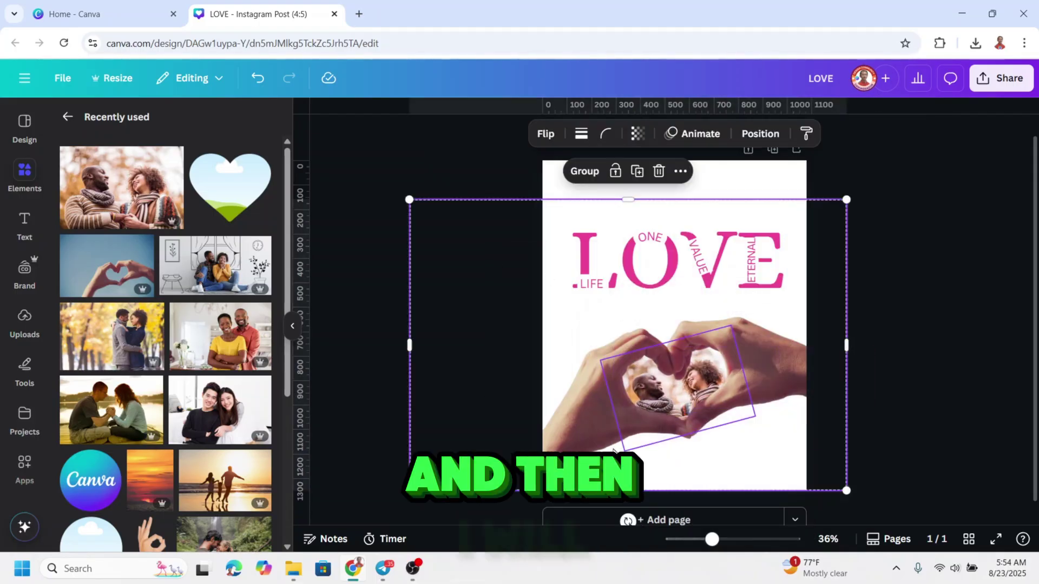
left_click(588, 172)
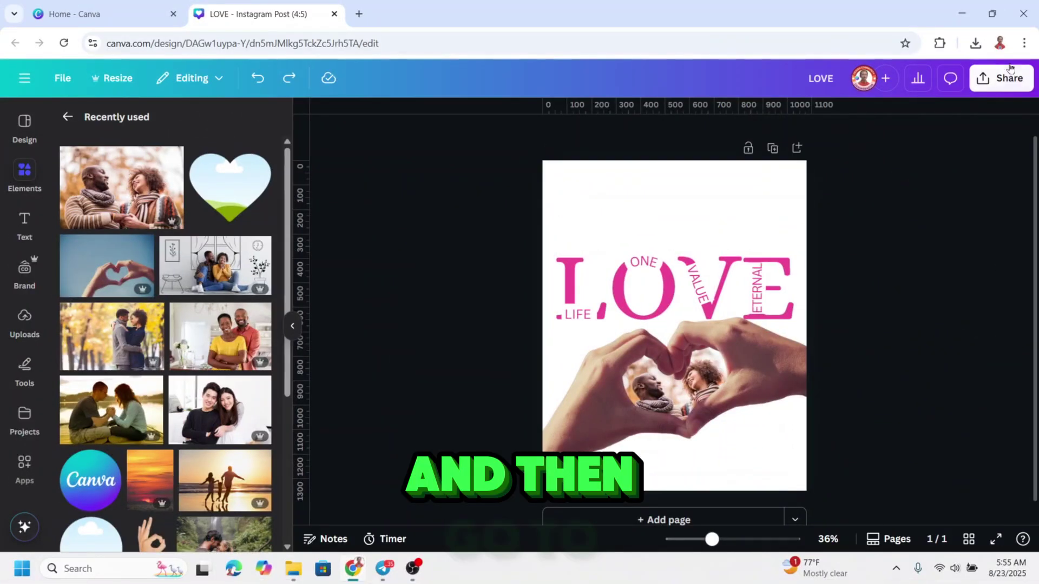
Start downloading the LOVE design as a PNG via Share > Download.
left_click(1007, 83)
left_click(811, 361)
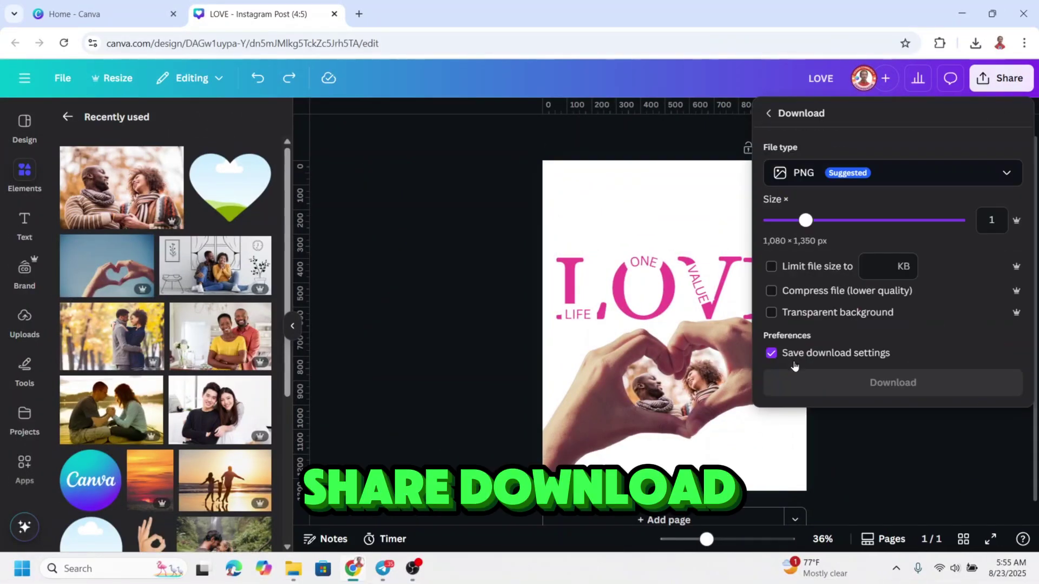